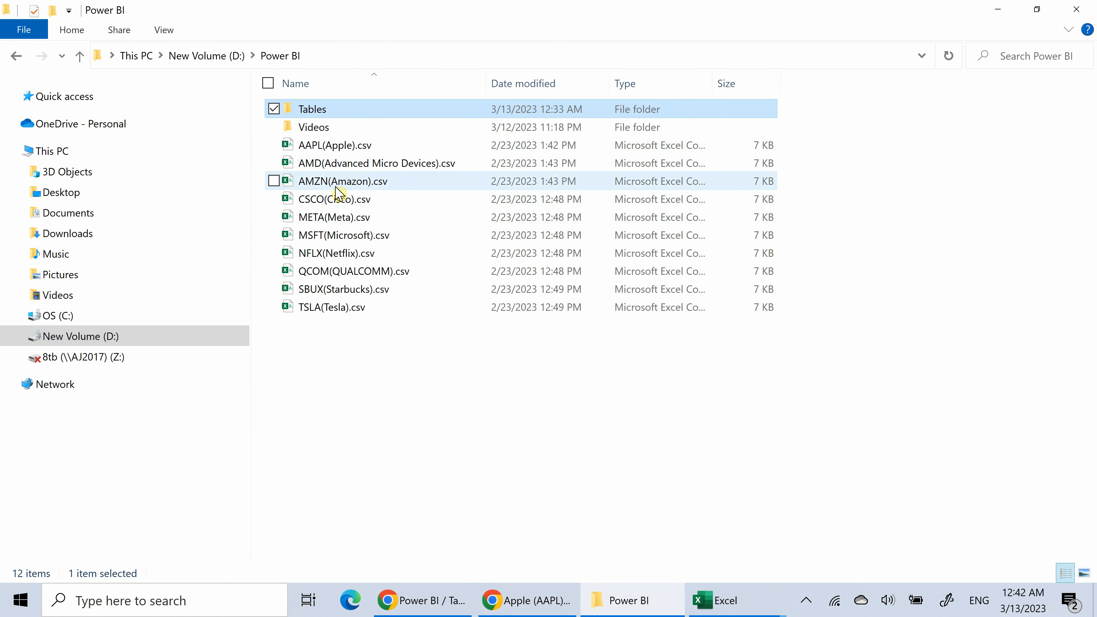
key(alt+Tab)
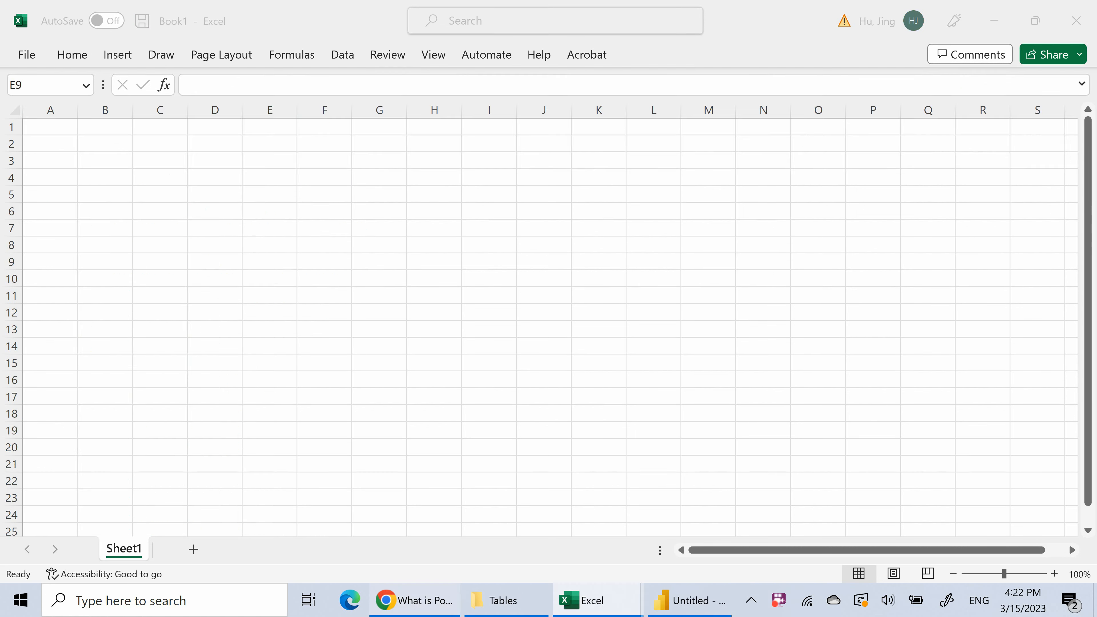
key(alt+Tab)
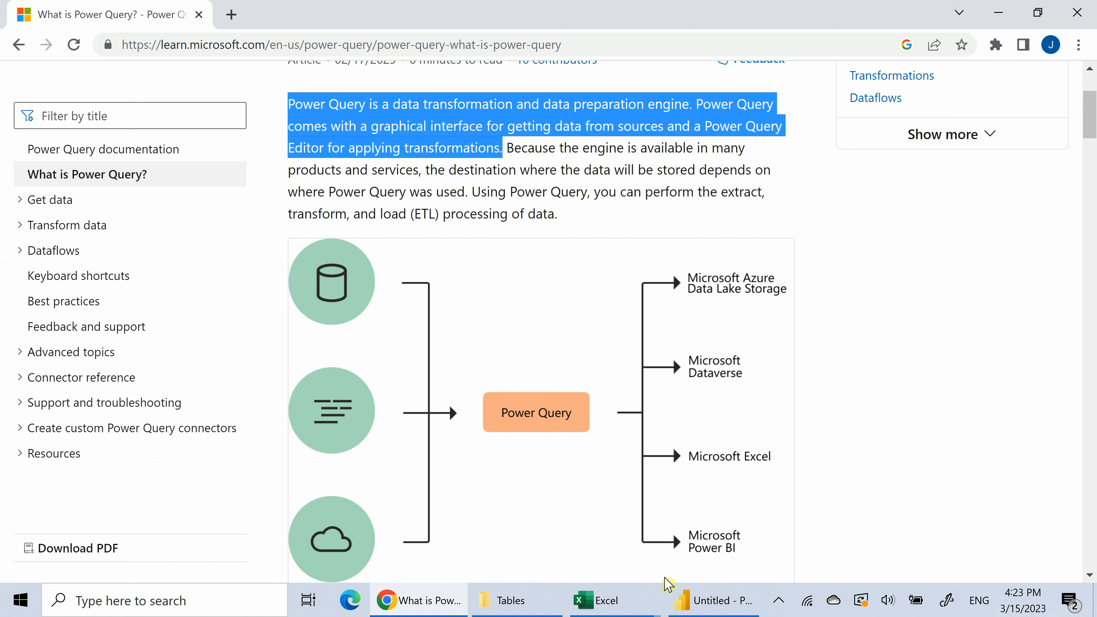
click(629, 599)
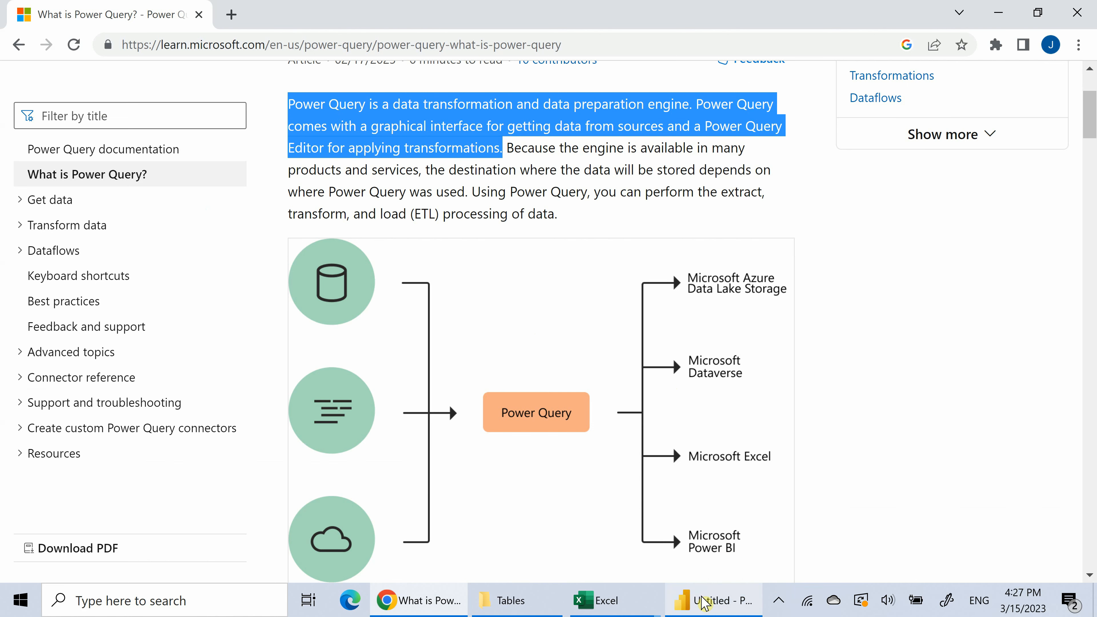
Switch to Power BI Desktop, connect to the folder D:\Power BI\Tables and open its file list for transformation.
click(705, 606)
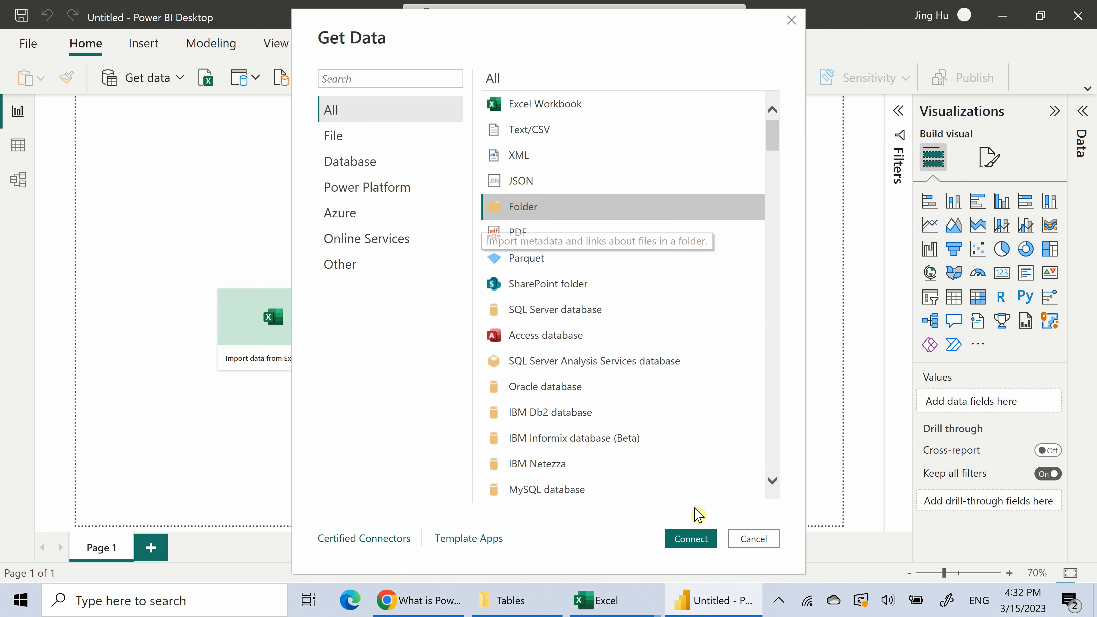
click(691, 537)
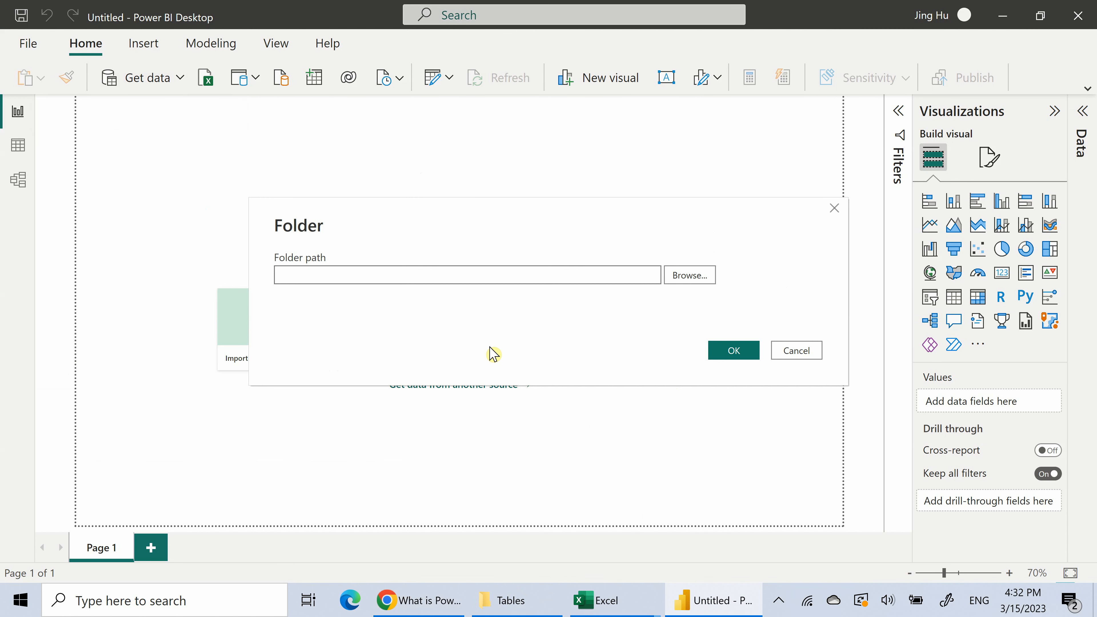
click(669, 280)
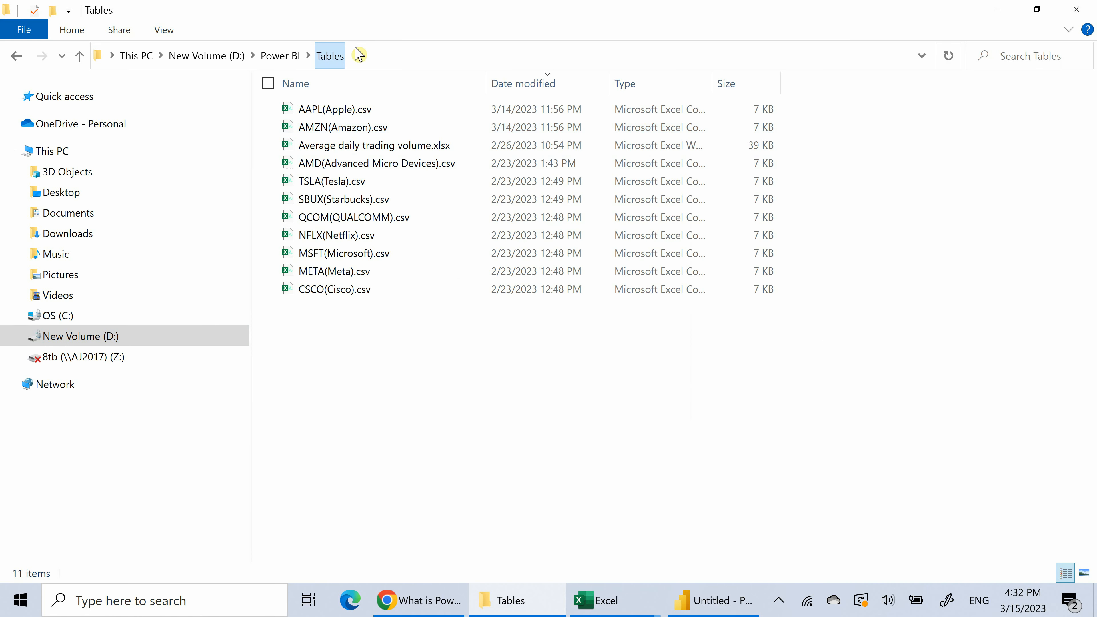
right_click(332, 59)
click(351, 67)
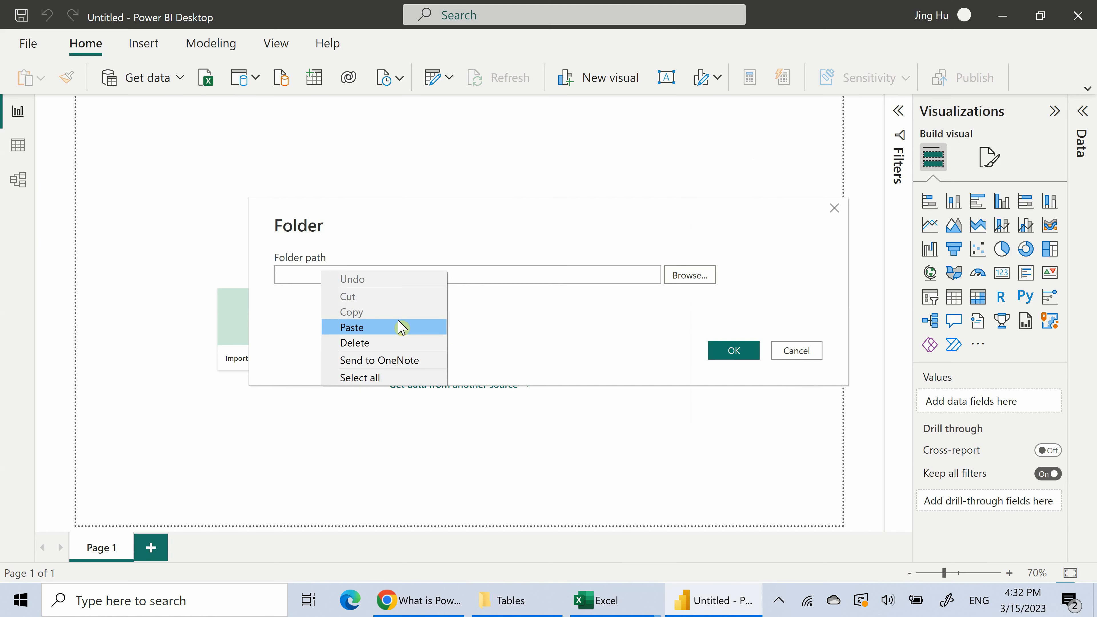
click(398, 327)
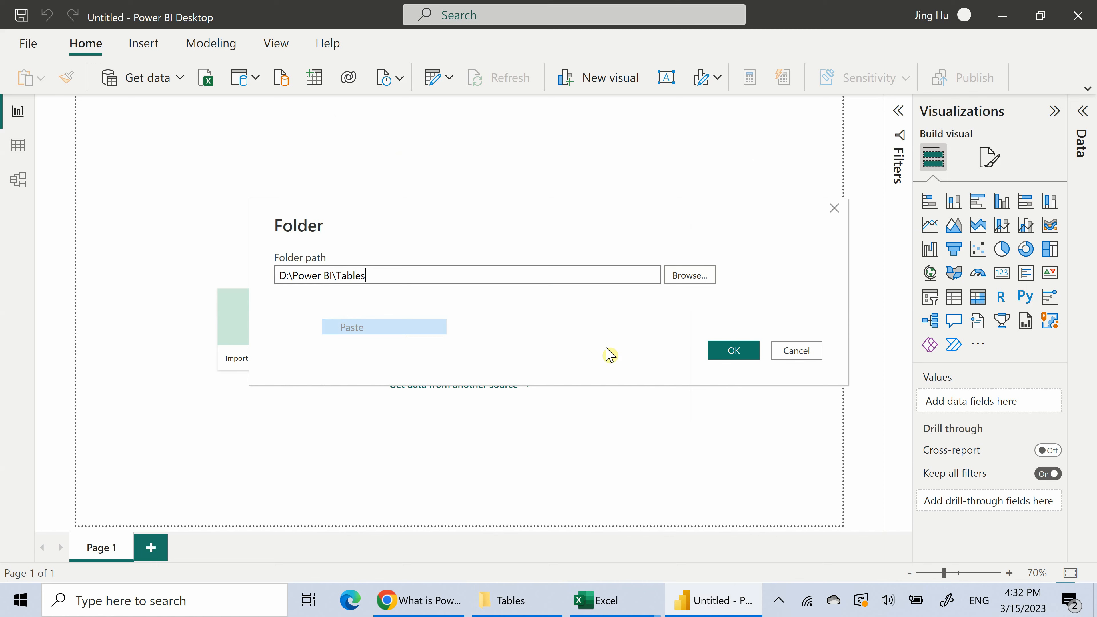
click(719, 348)
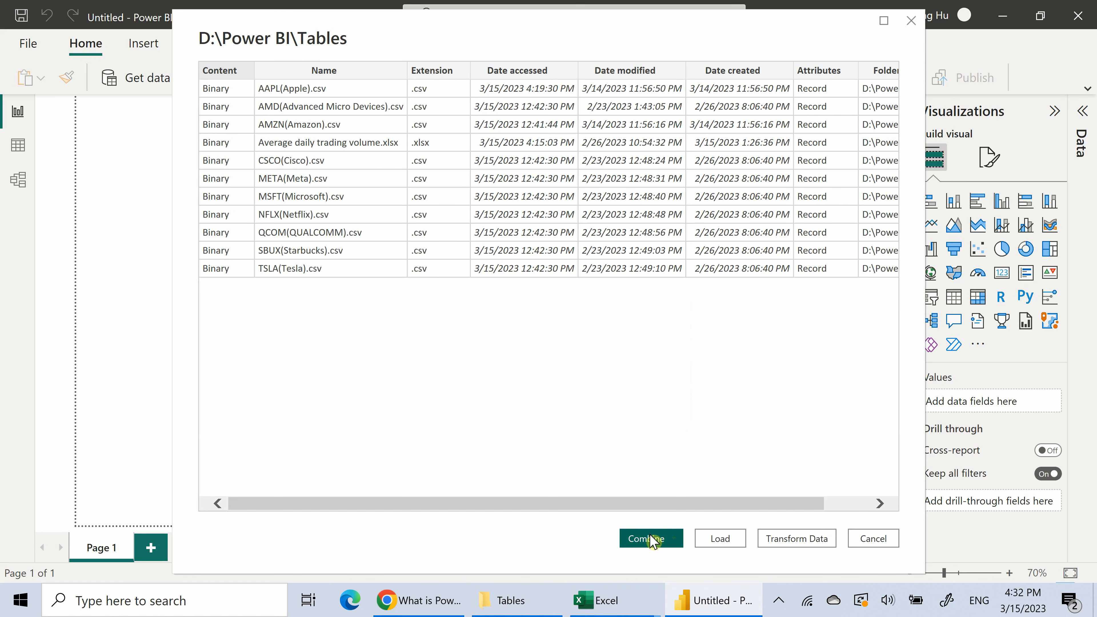
click(796, 539)
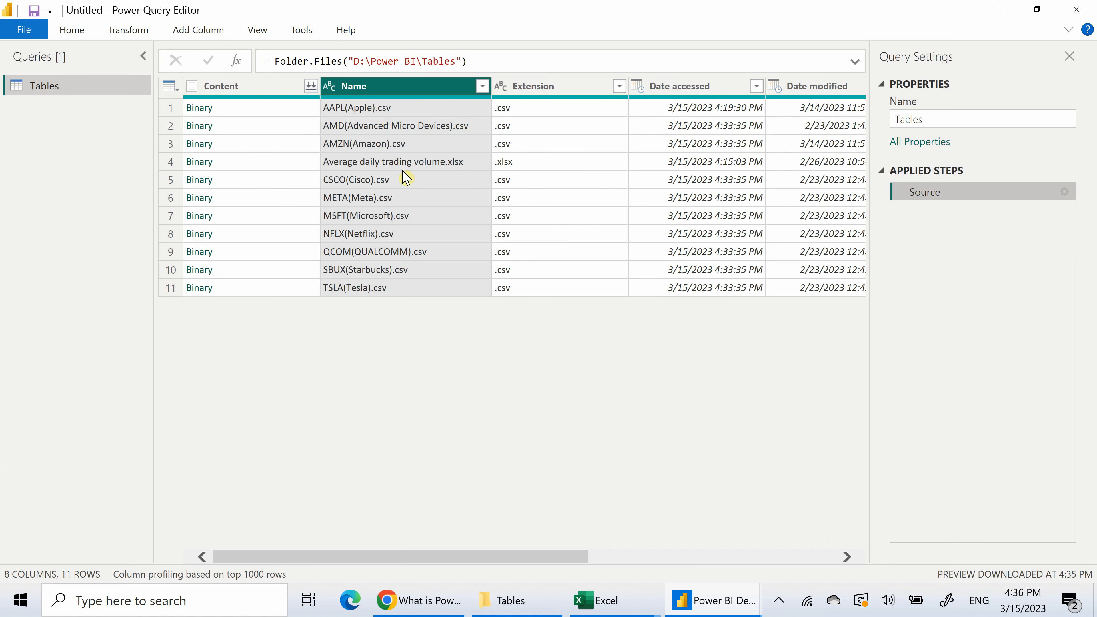
Filter the Name column to the .csv files and combine them, using the first file as the sample and comma as delimiter.
click(482, 86)
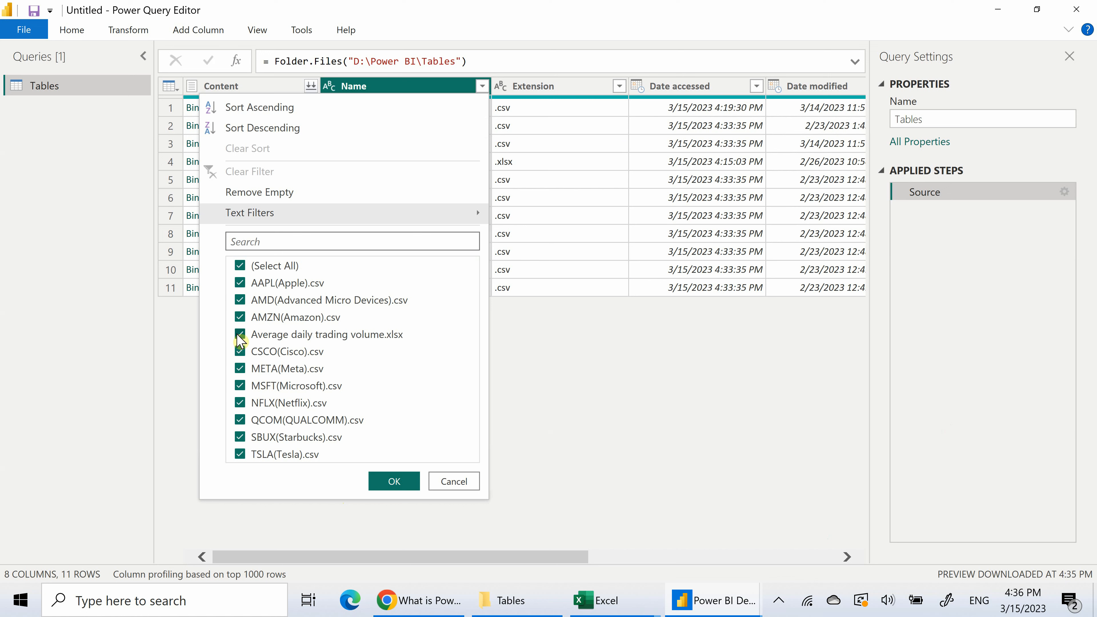
click(284, 242)
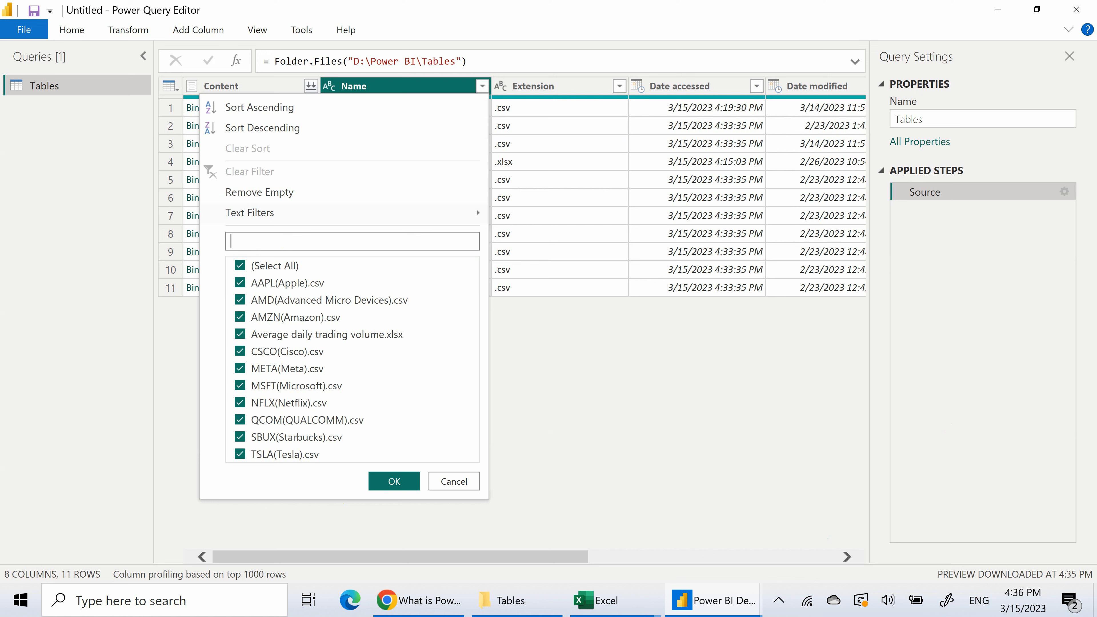
text(.c)
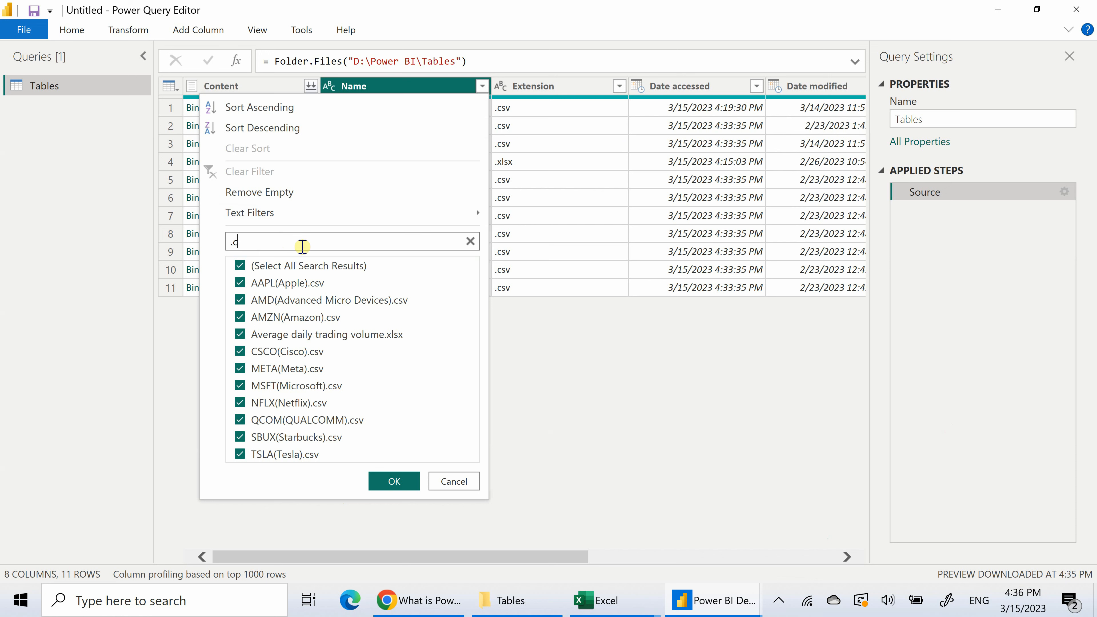
text(sv)
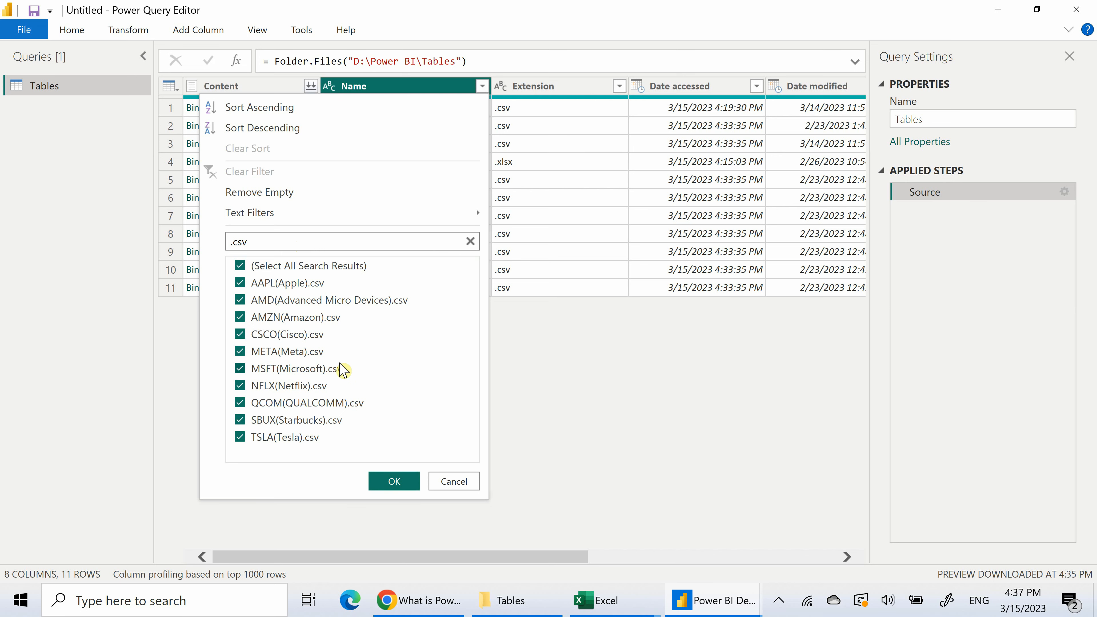
click(394, 481)
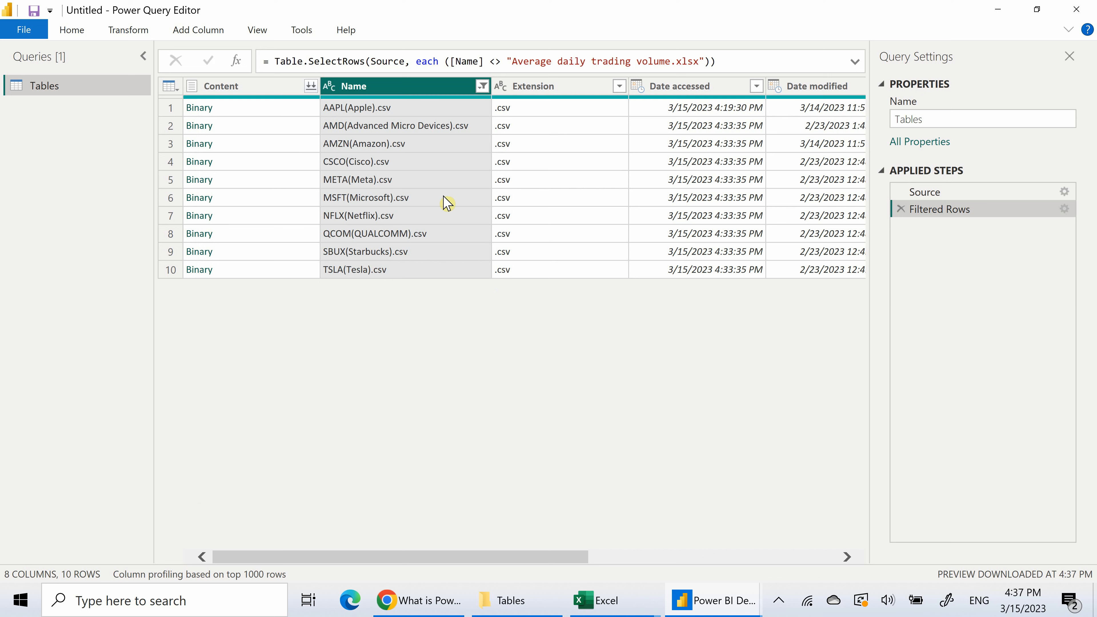
click(311, 86)
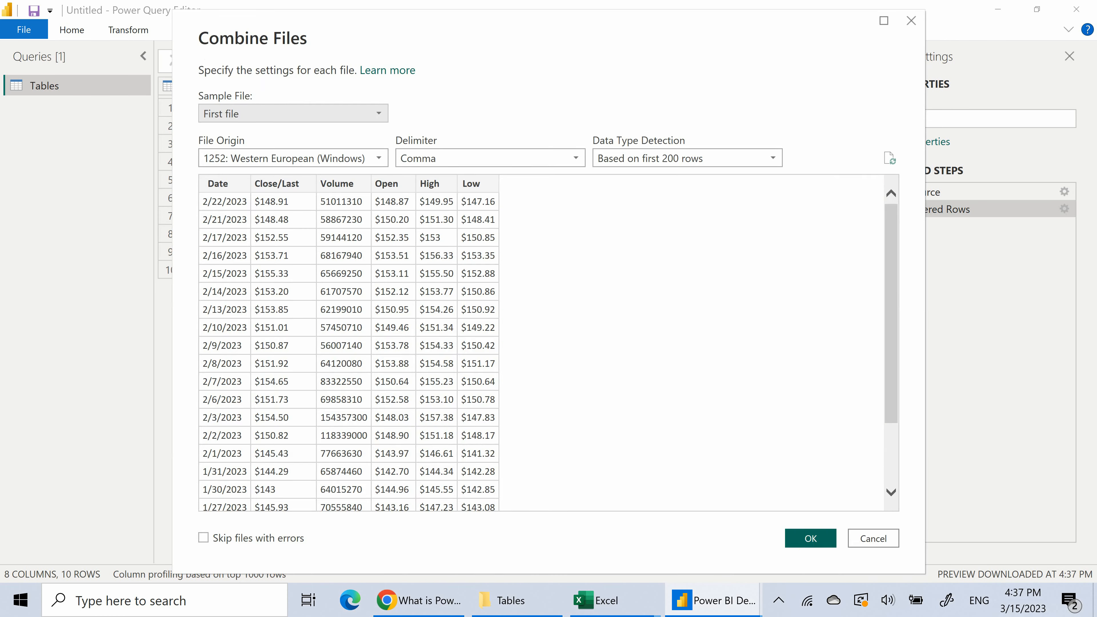
click(810, 538)
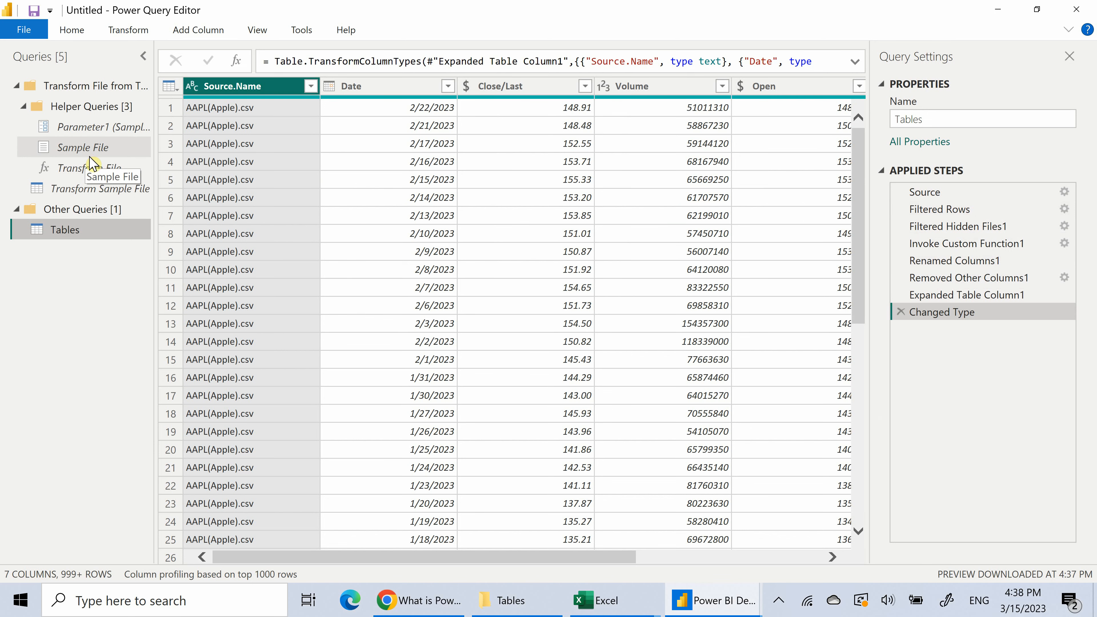
Switch to Excel and get data from the Tables folder in D:\Power BI for transformation in Power Query.
click(595, 601)
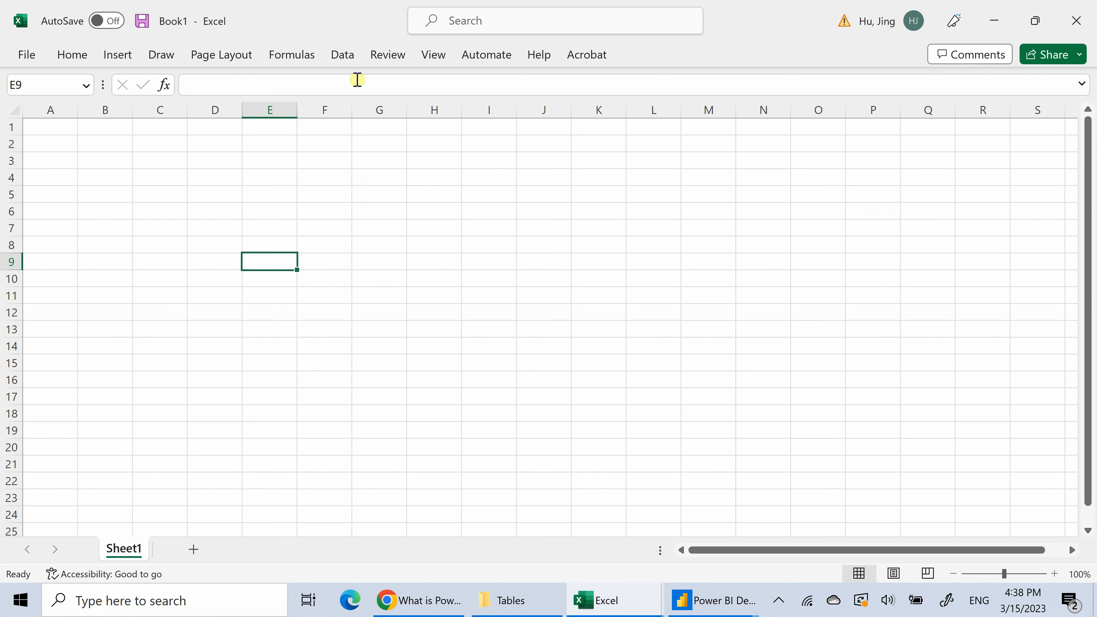
click(342, 61)
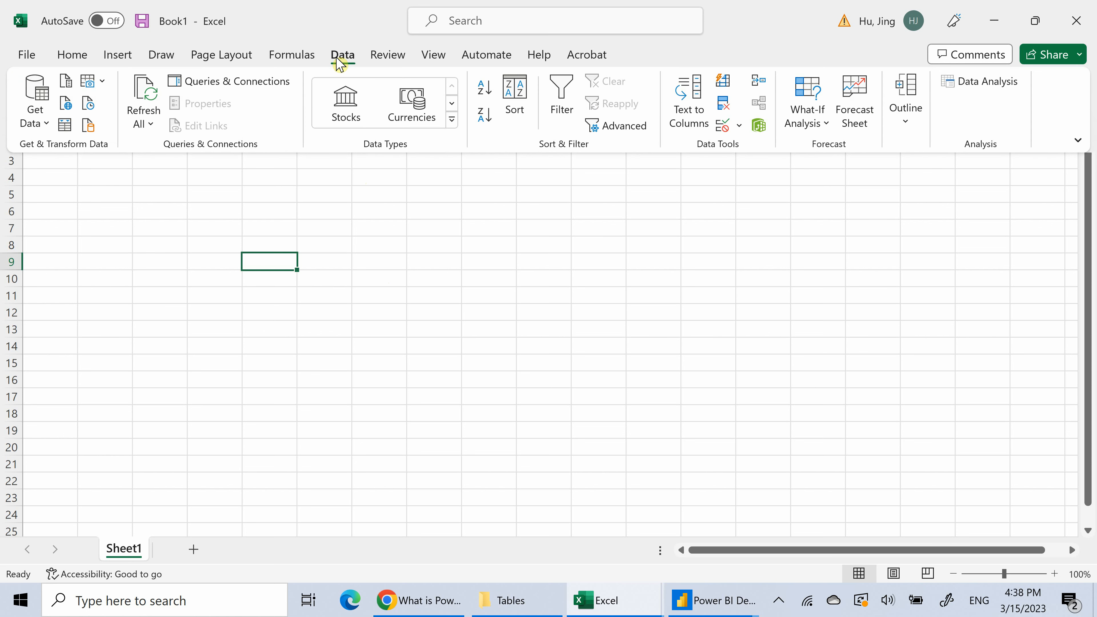
click(41, 116)
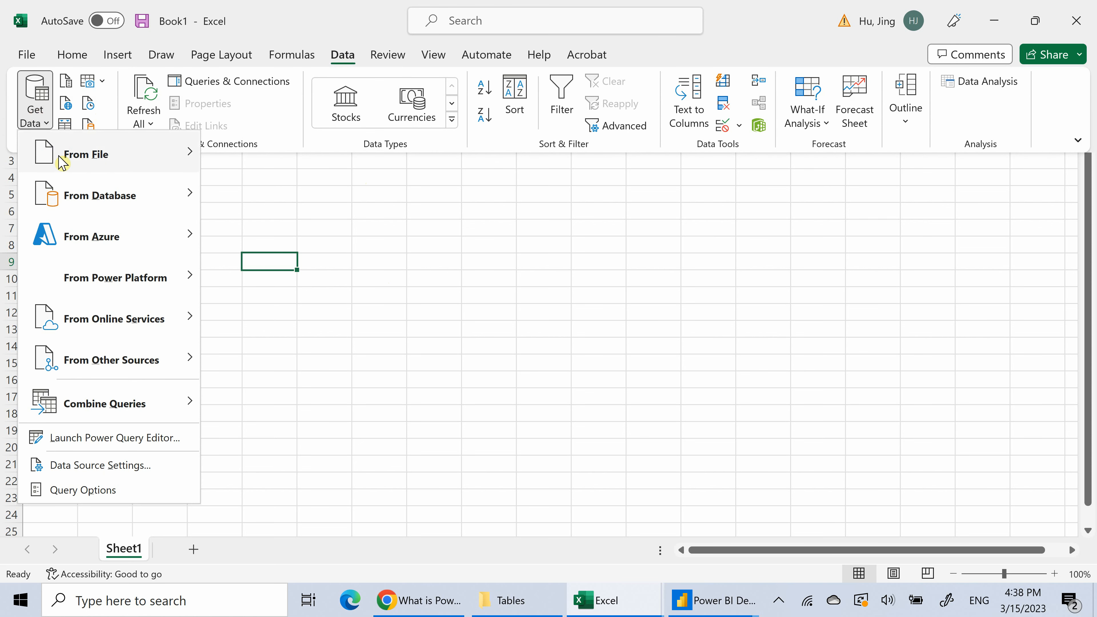
mouse_move(85, 164)
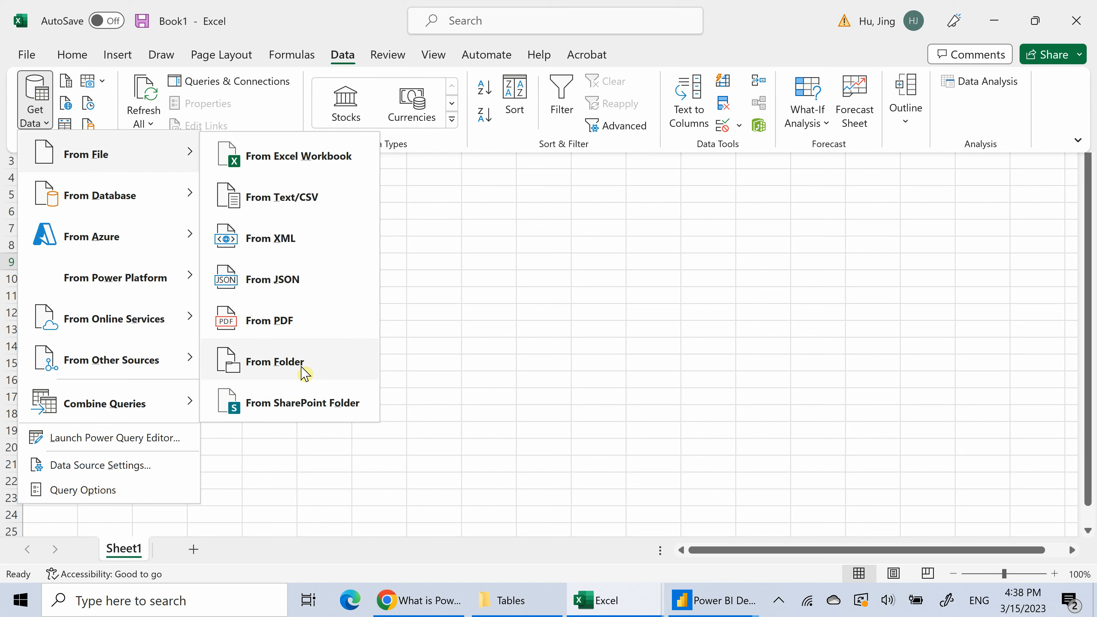
click(275, 361)
click(233, 118)
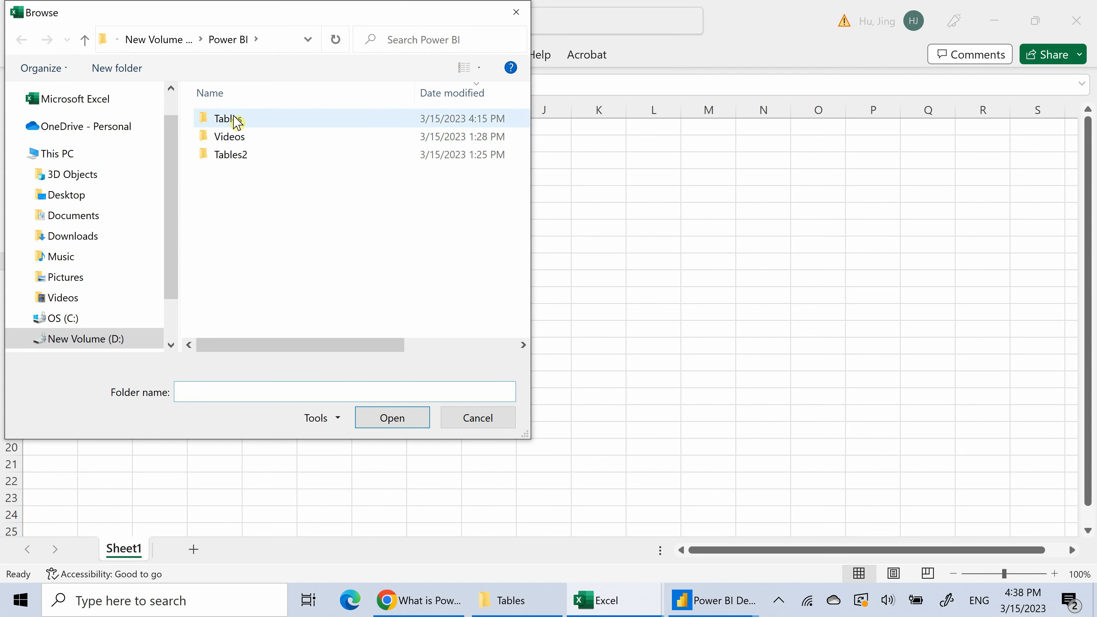
click(391, 418)
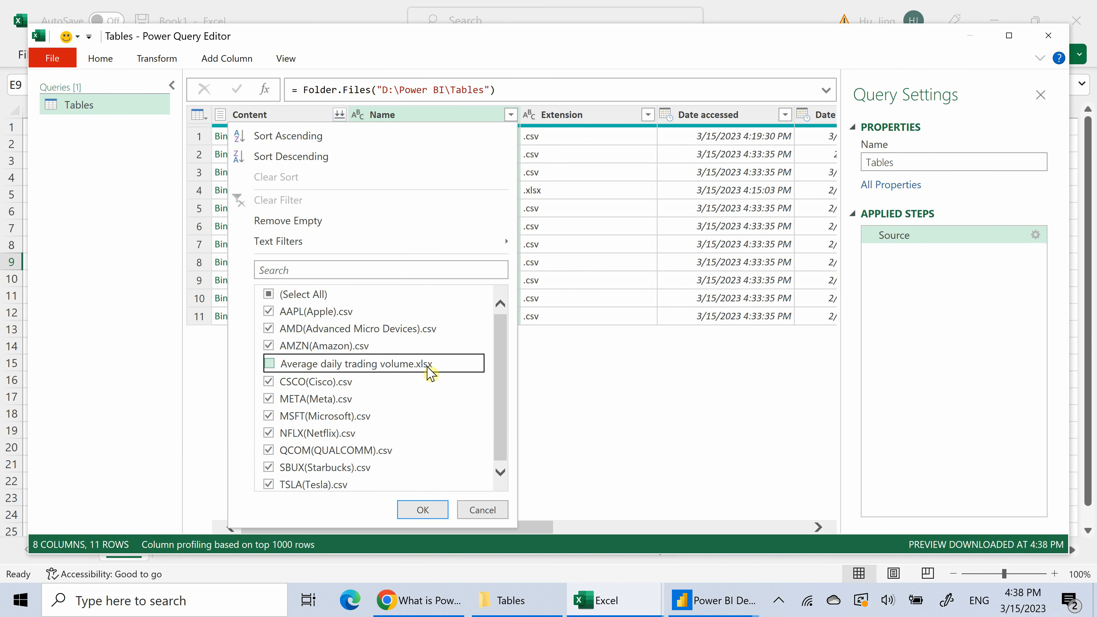
Exclude Average daily trading volume.xlsx by the Name column and combine the remaining files, with the first file as sample.
click(423, 510)
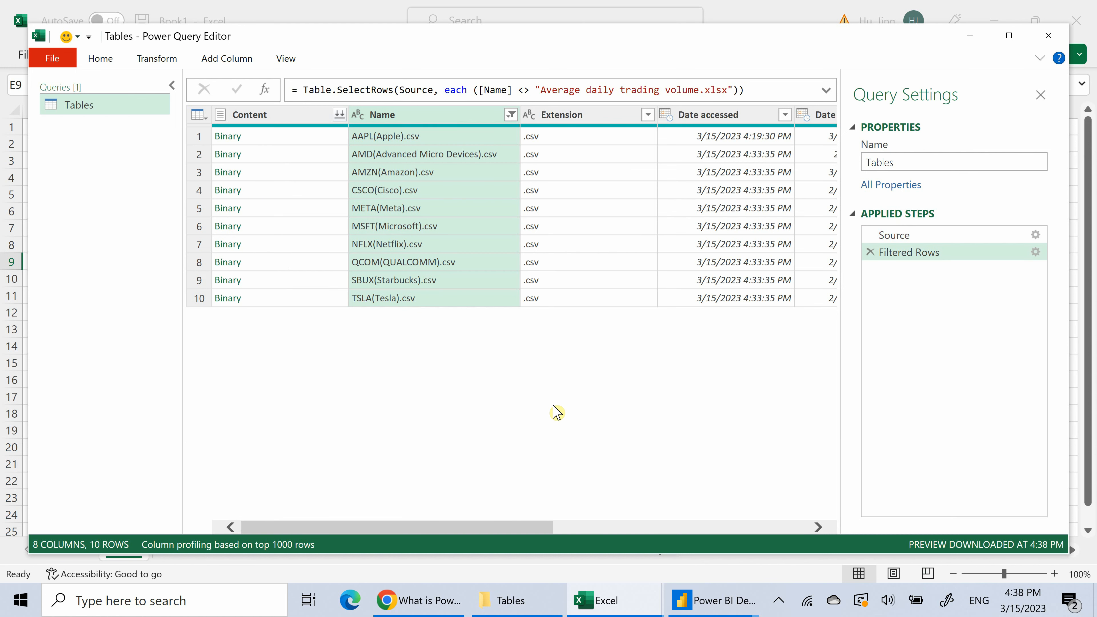
click(339, 115)
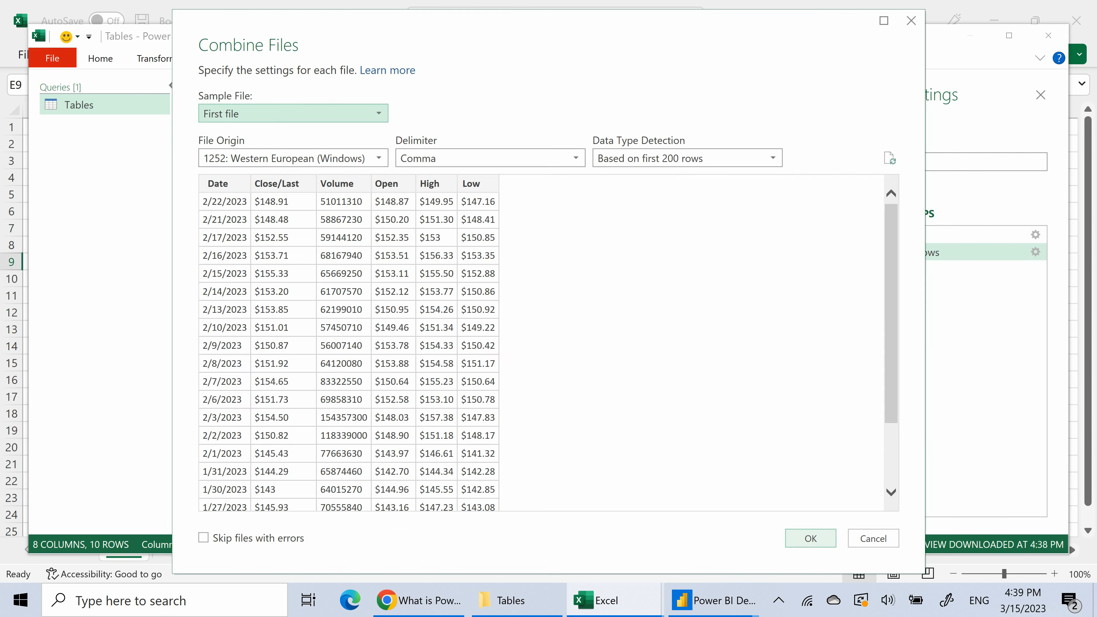
click(810, 539)
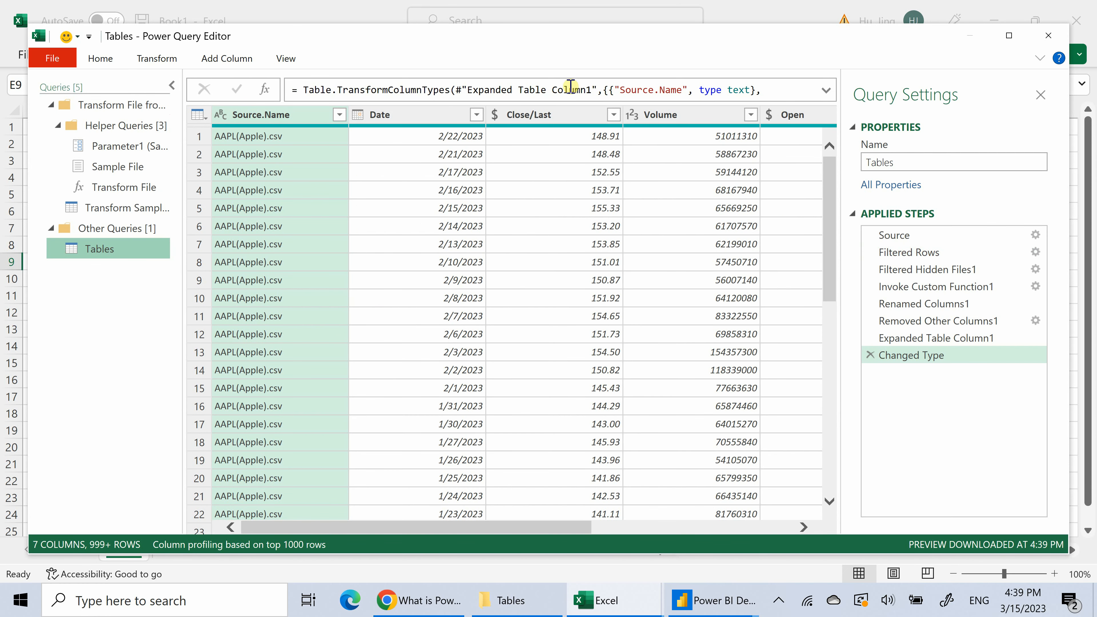
Switch back to Power BI's Power Query Editor and remove all columns except Source.Name, Date and Volume from the Tables query.
mouse_move(708, 601)
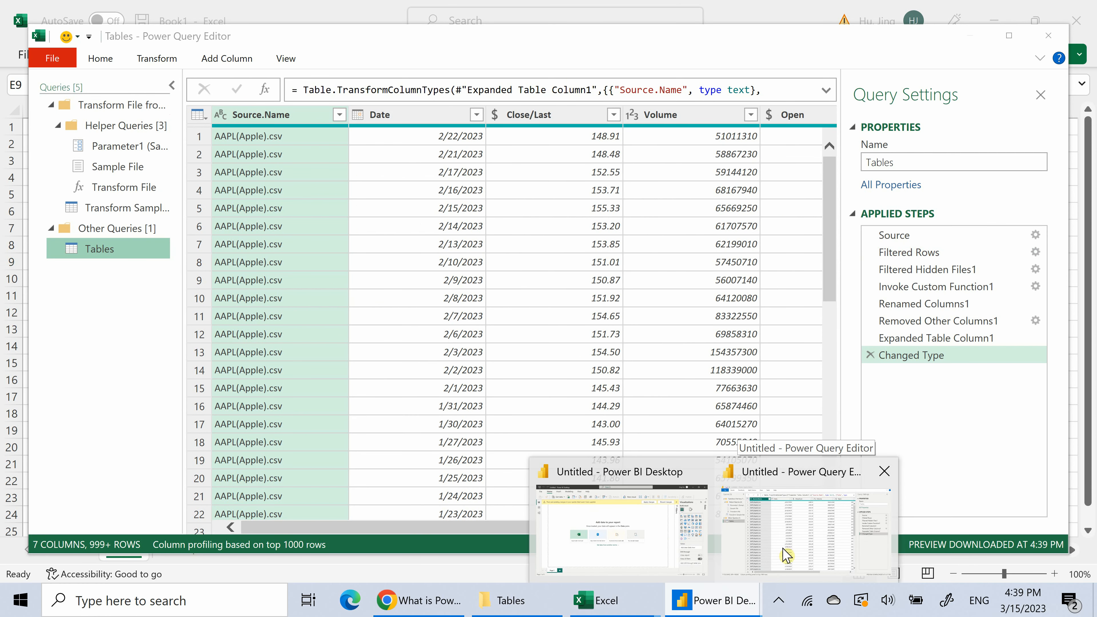
click(803, 527)
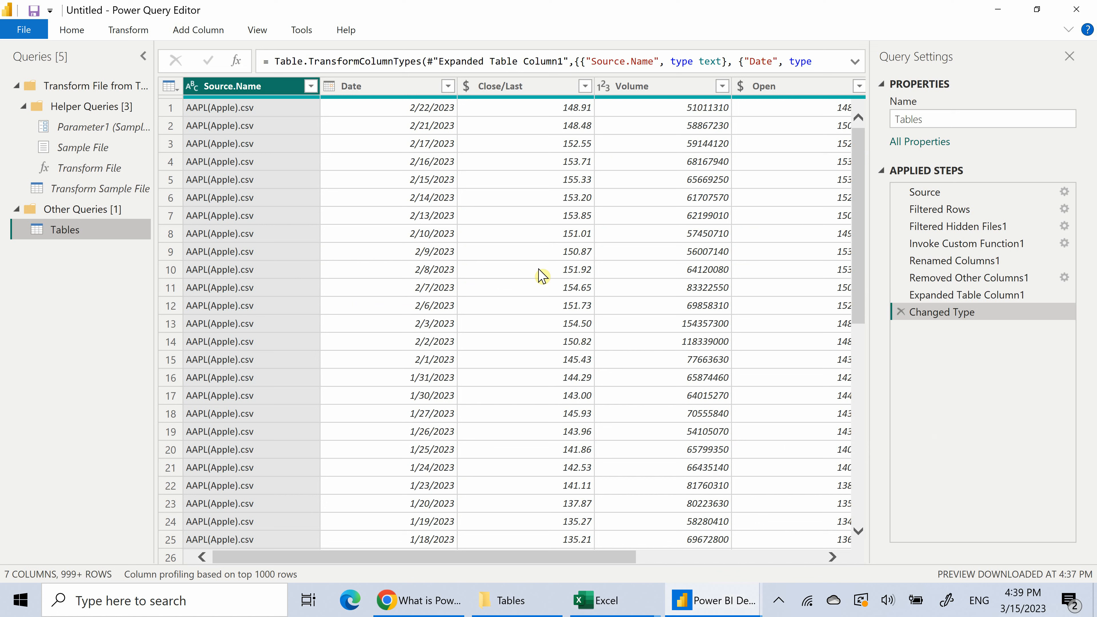
click(746, 258)
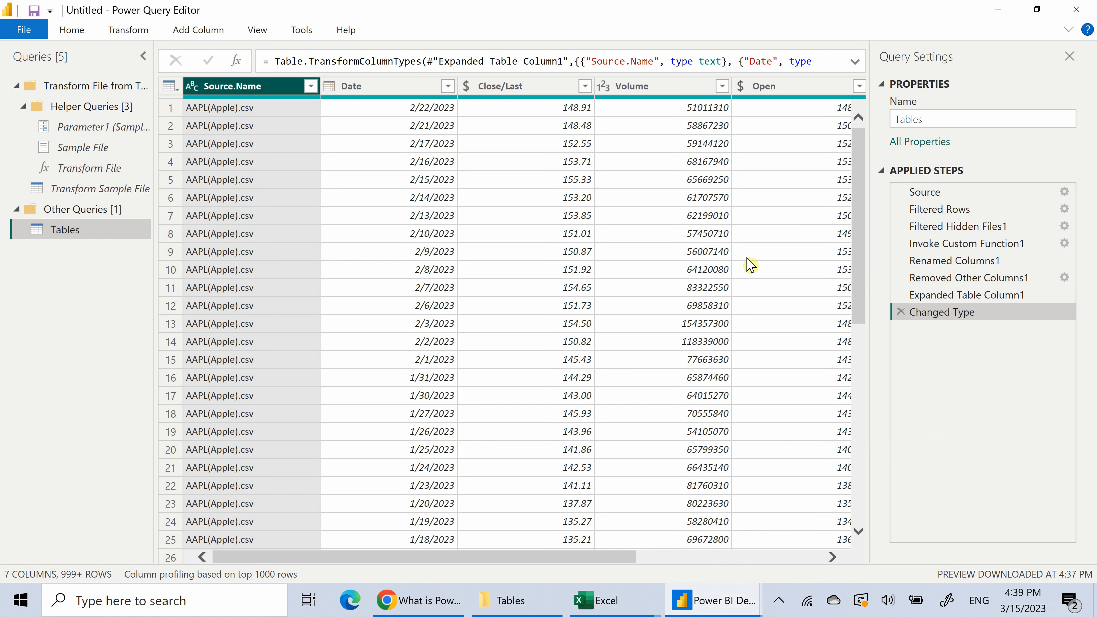
ctrl+click(385, 86)
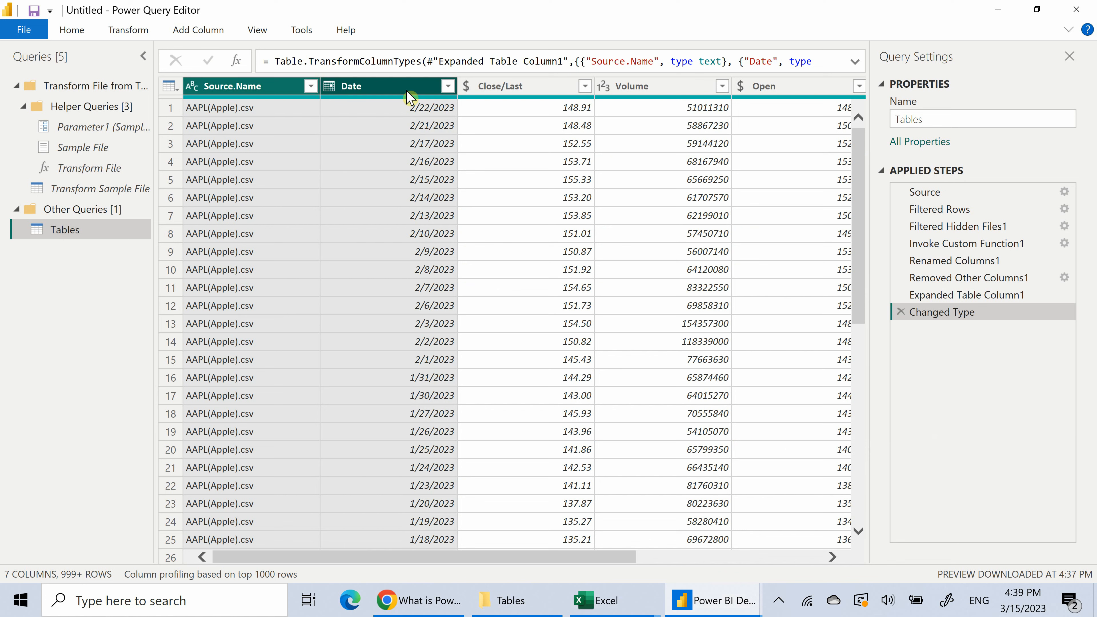
ctrl+click(647, 87)
right_click(641, 87)
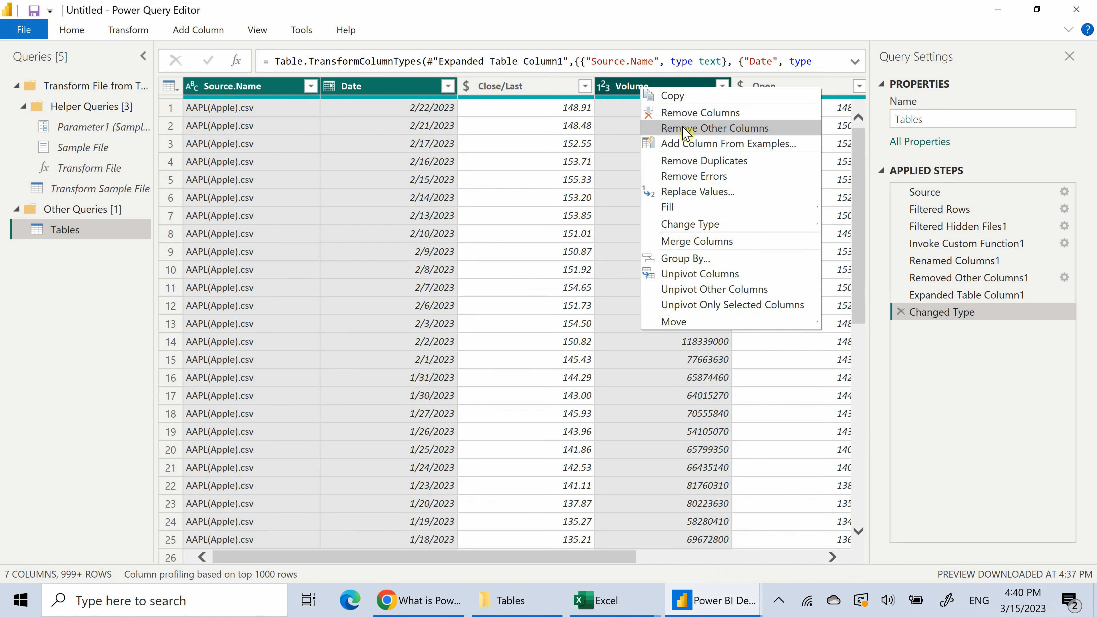
click(714, 128)
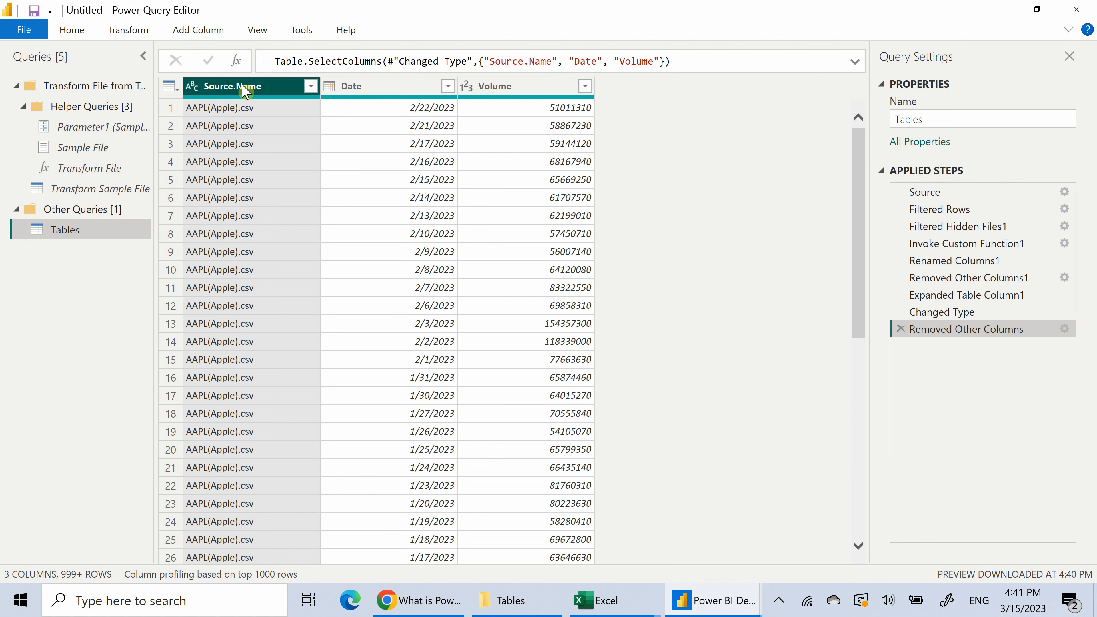
Extract the text before the "(" delimiter in the Source.Name column.
click(133, 33)
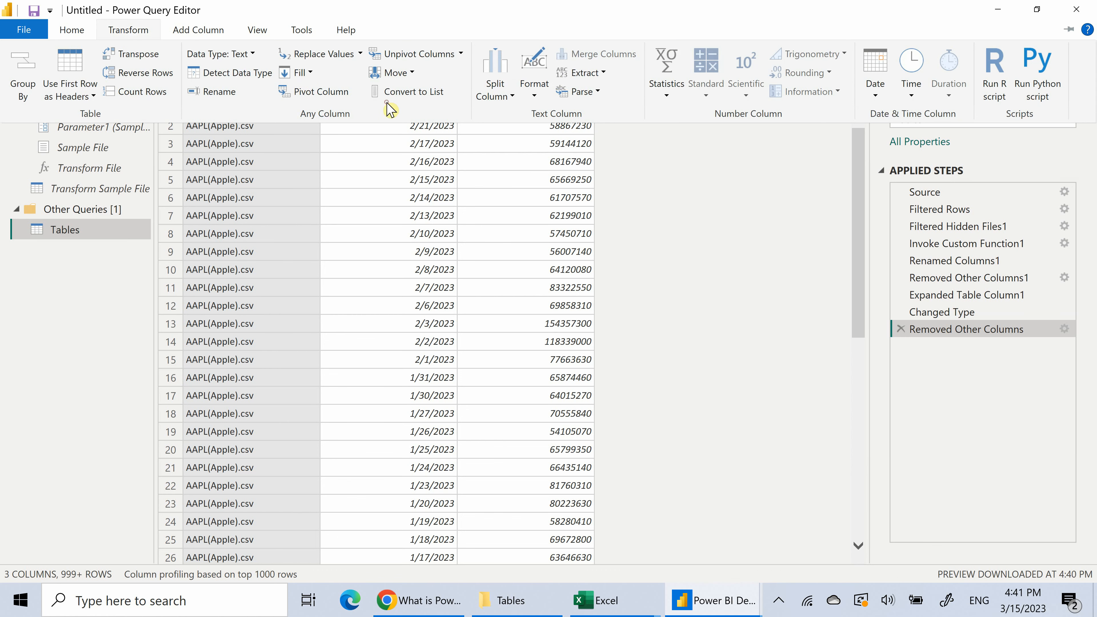
click(579, 75)
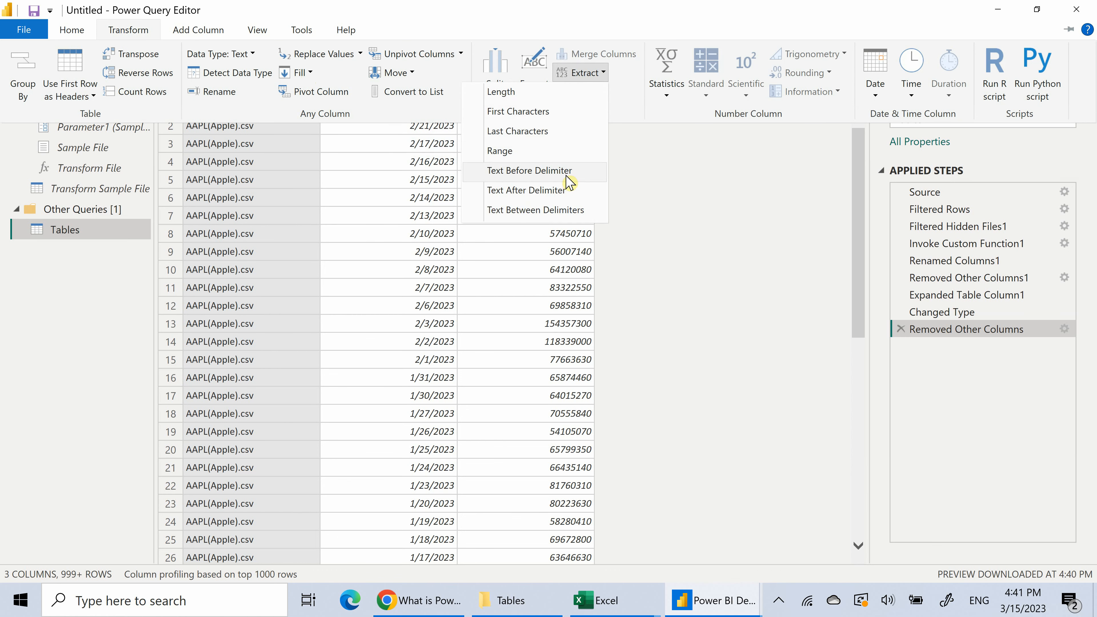
click(529, 170)
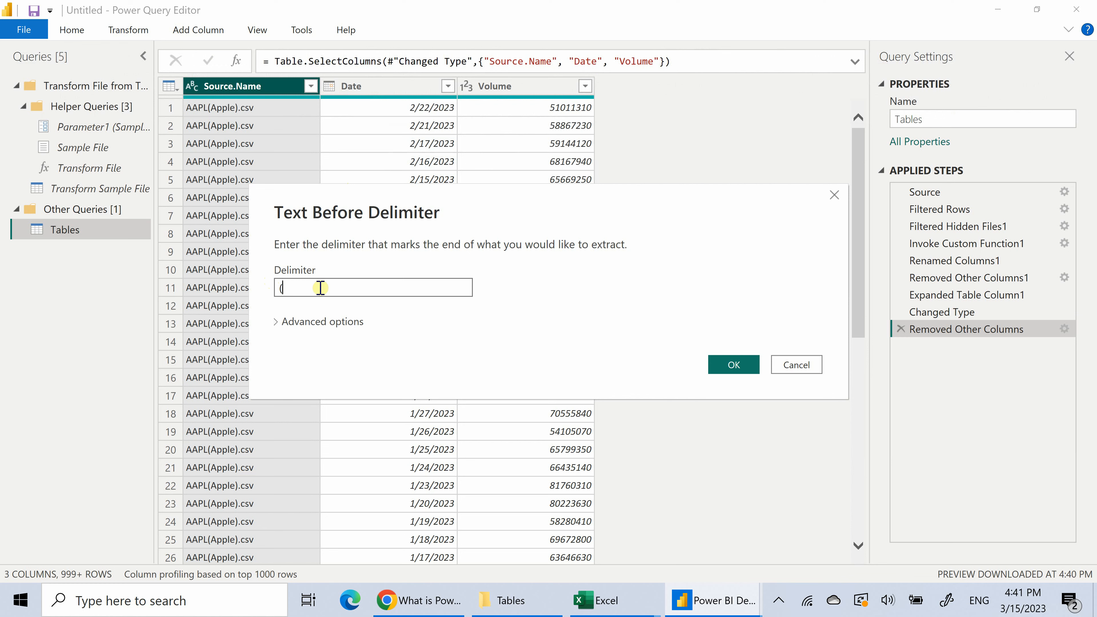
click(738, 371)
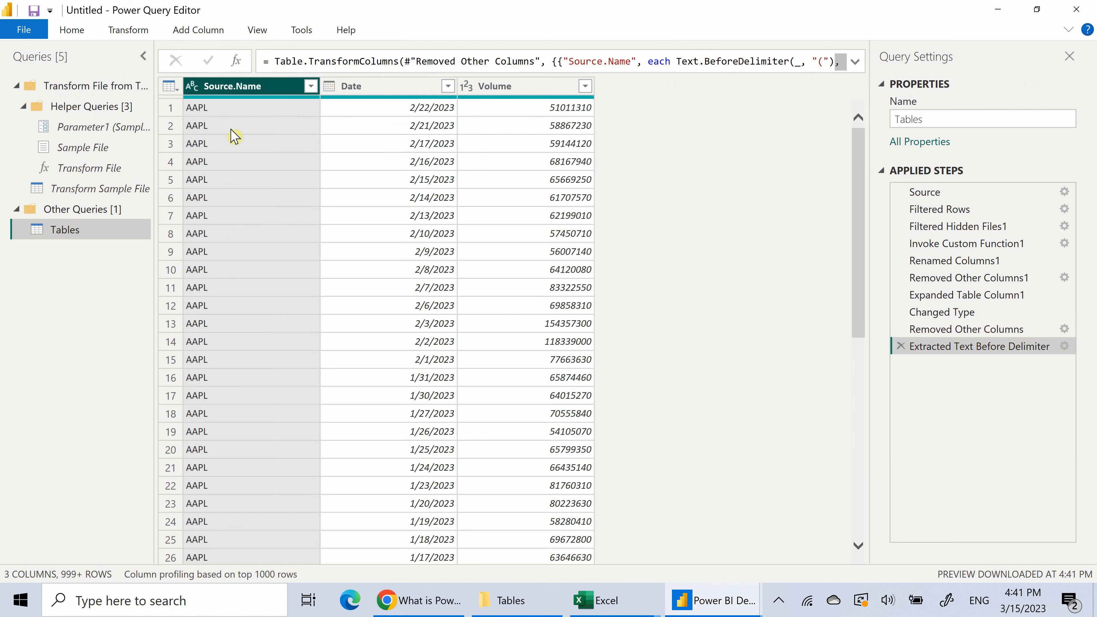
Check the extracted ticker symbols down the table and rename the Source.Name column to Stock Name.
scroll(243, 247, down, 20)
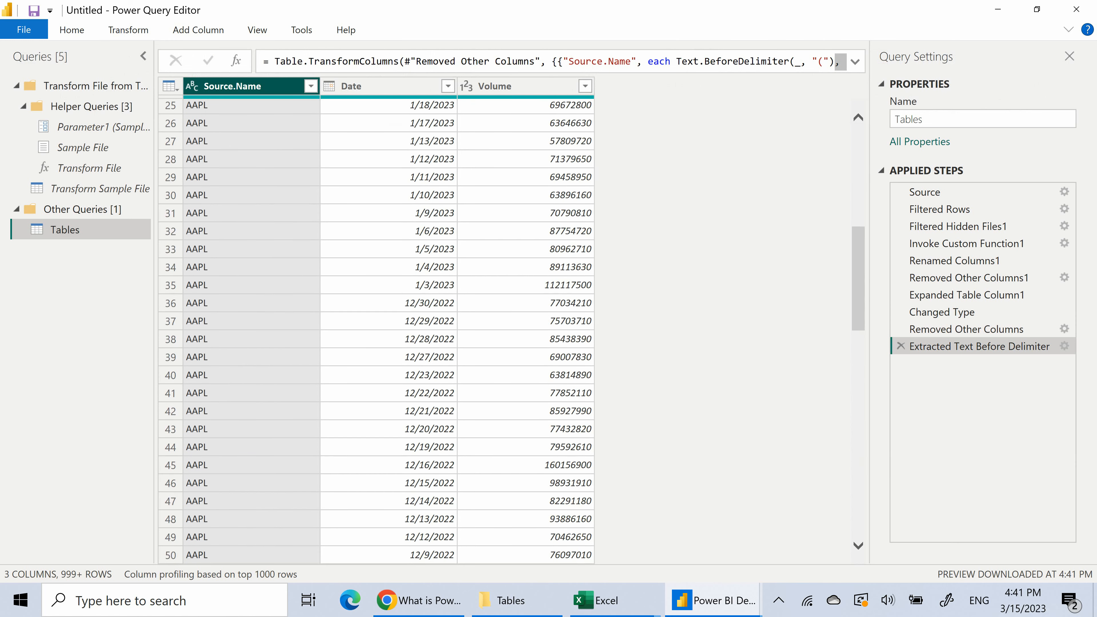
scroll(241, 350, down, 20)
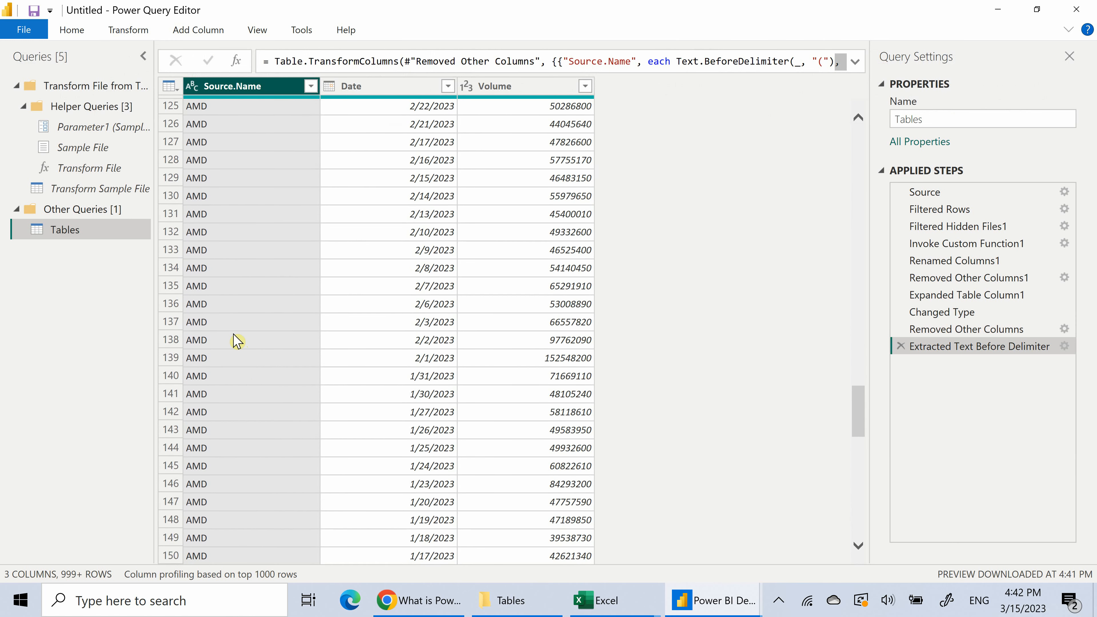
scroll(241, 335, down, 18)
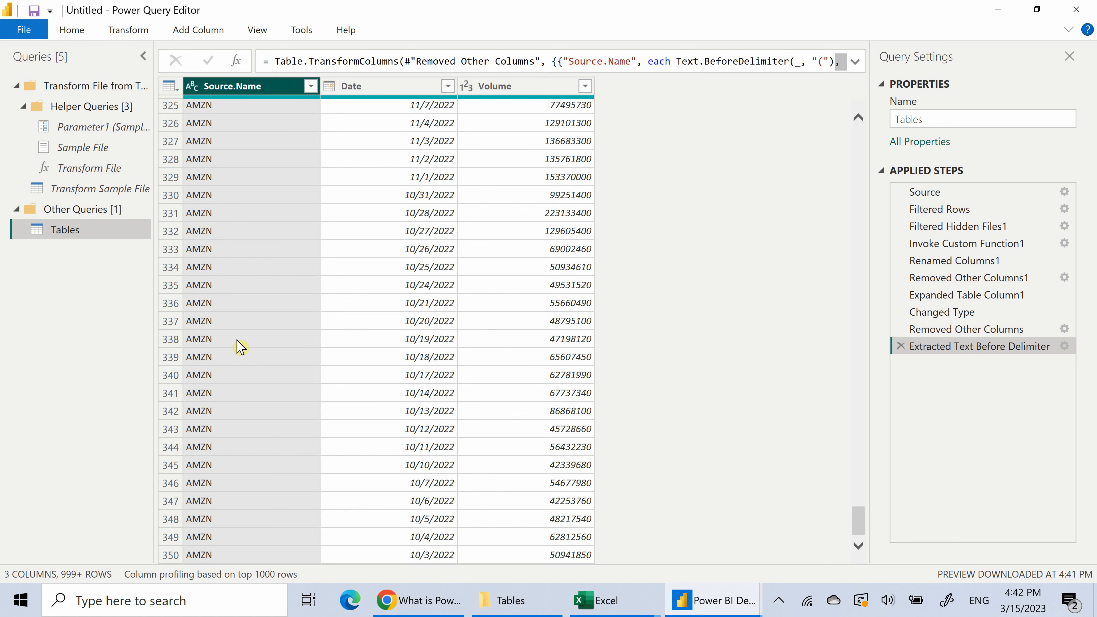
scroll(240, 347, down, 20)
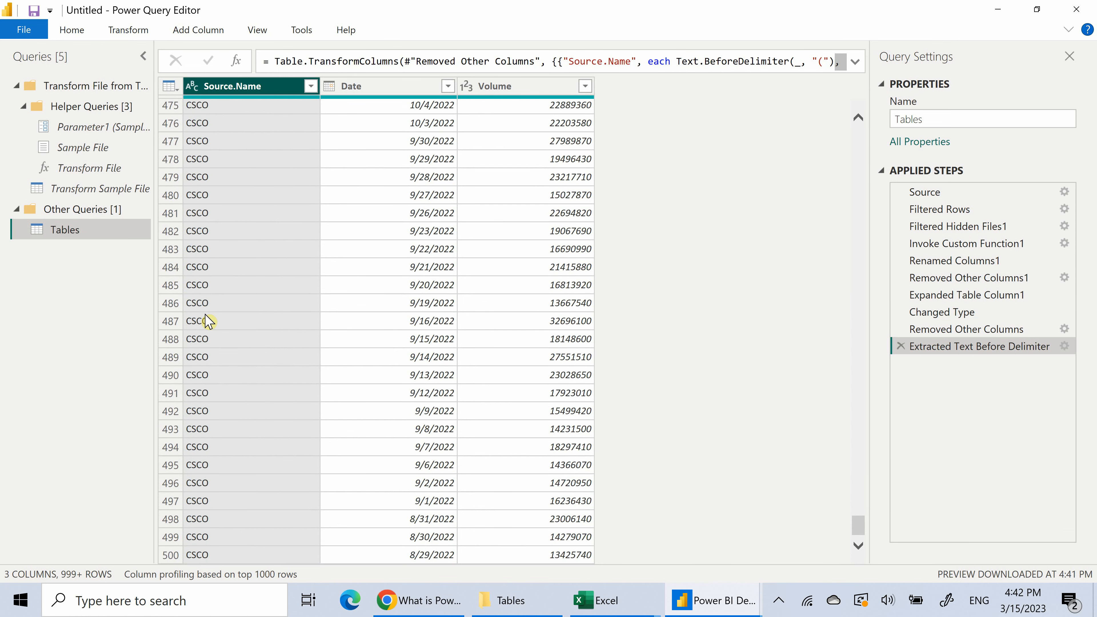
scroll(210, 322, down, 9)
double_click(274, 87)
text(Stock)
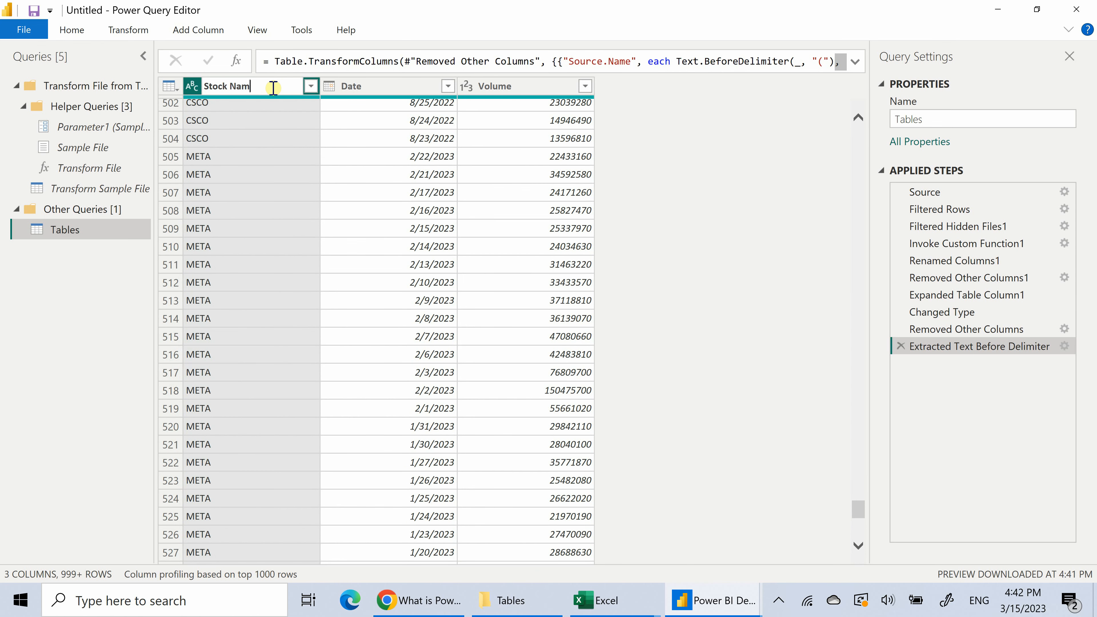
key(Return)
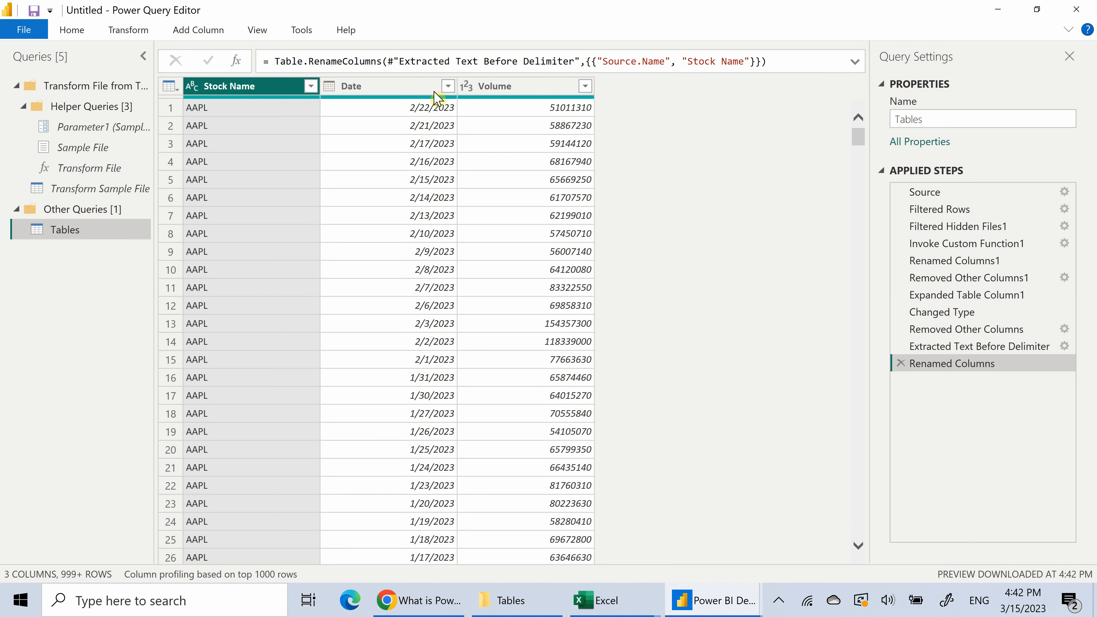
Review the Date column's filter values through the end of the list and apply the filter with all dates selected.
click(448, 86)
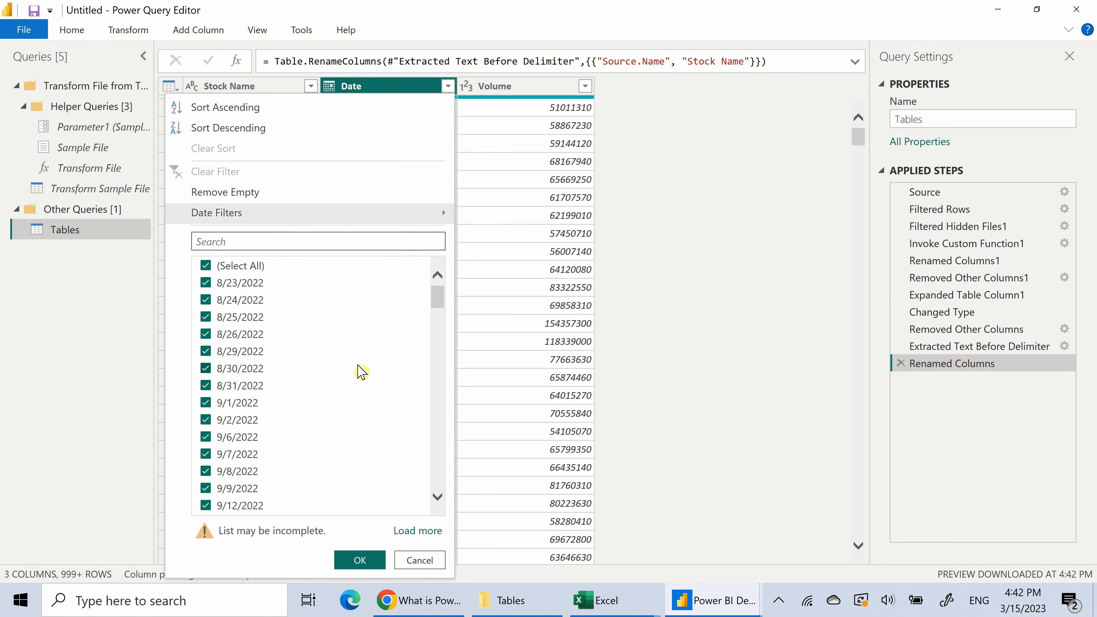
scroll(365, 365, down, 15)
scroll(367, 361, down, 20)
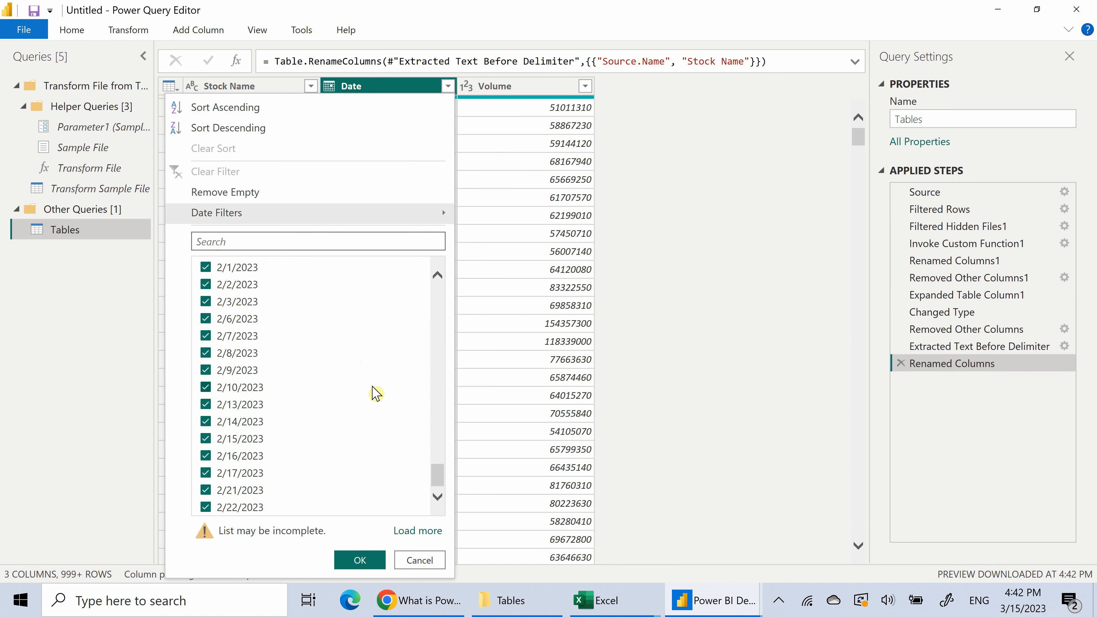
click(359, 560)
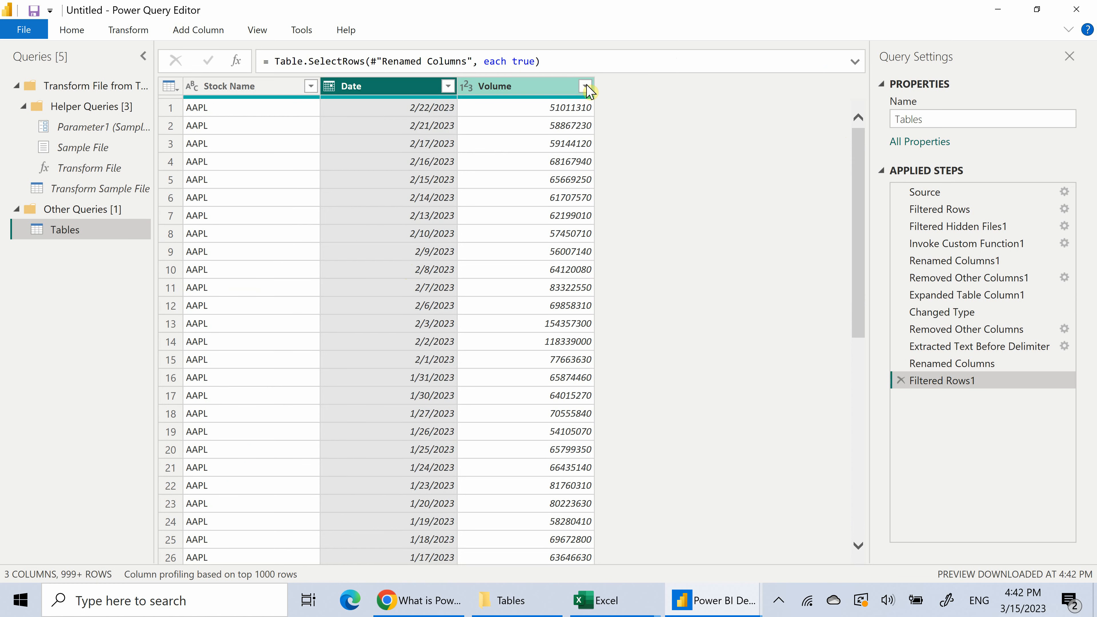
Examine the filter values of the Volume column and again of the Date column, without applying a filter.
click(585, 87)
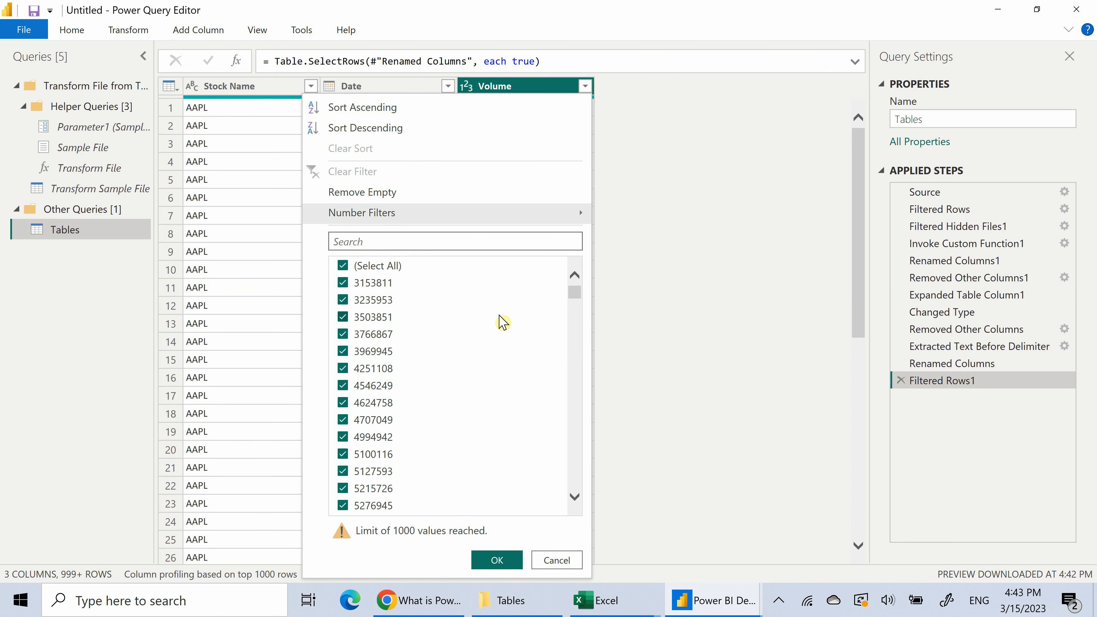
scroll(502, 322, down, 20)
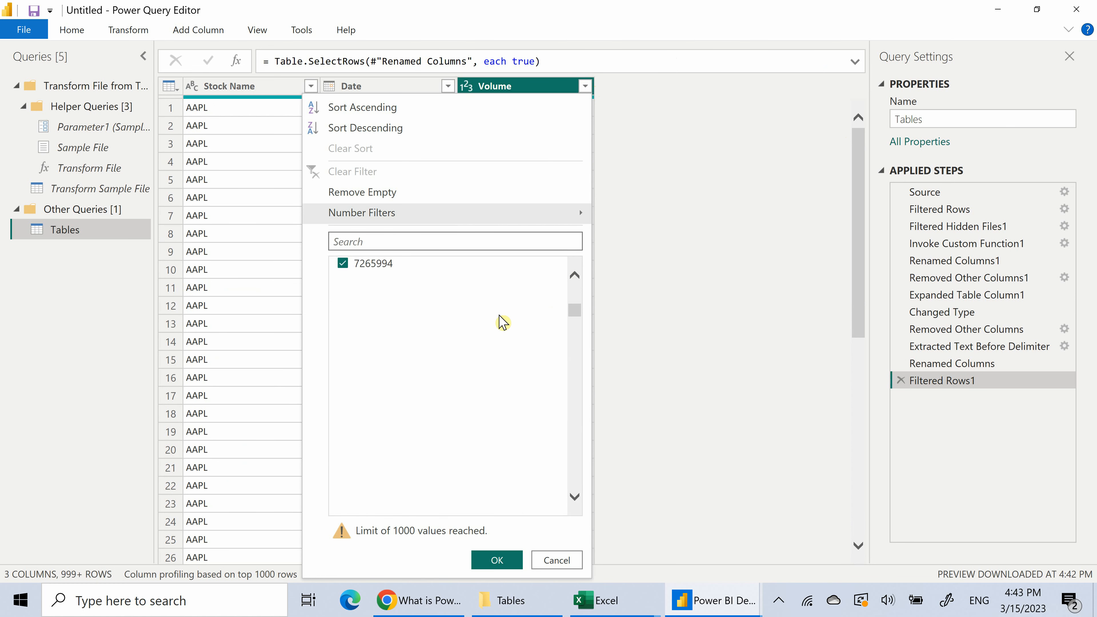
scroll(502, 322, down, 2)
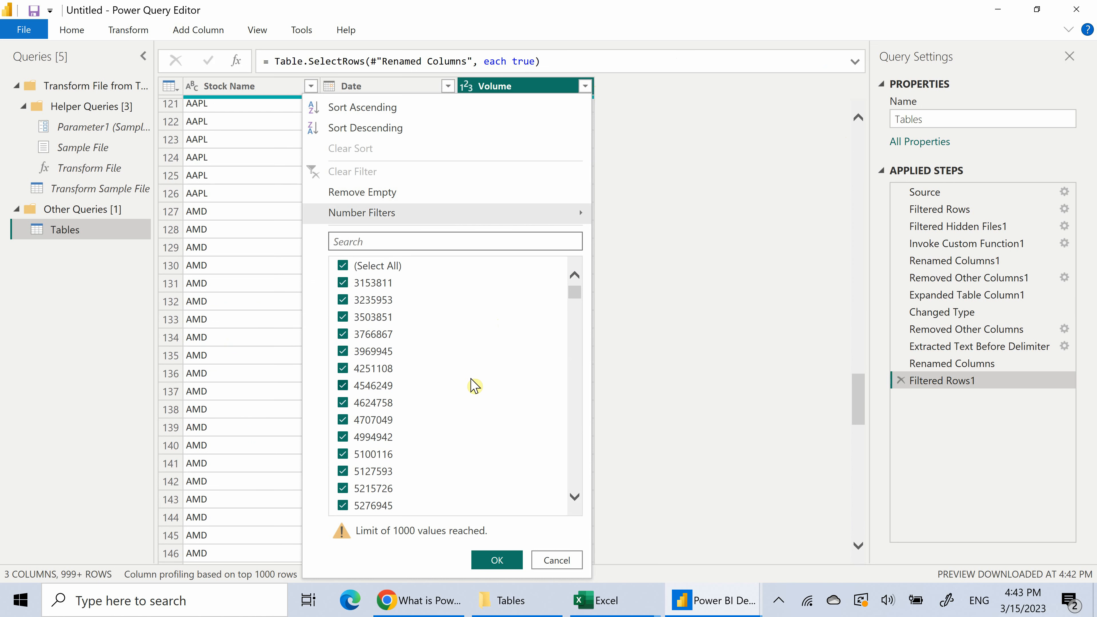
scroll(532, 367, down, 15)
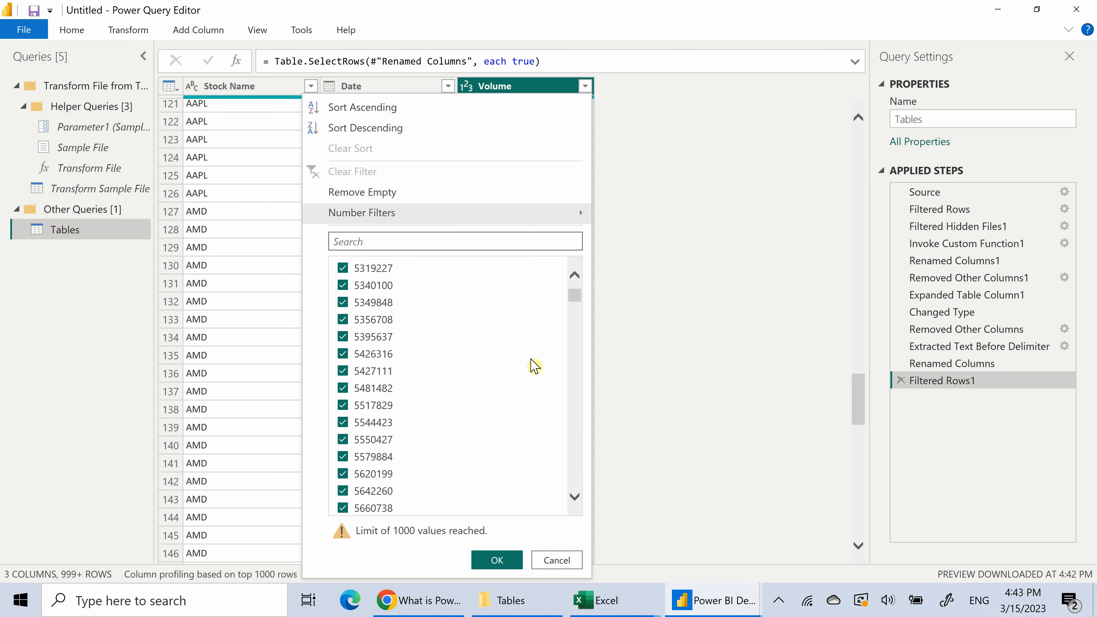
scroll(536, 368, down, 20)
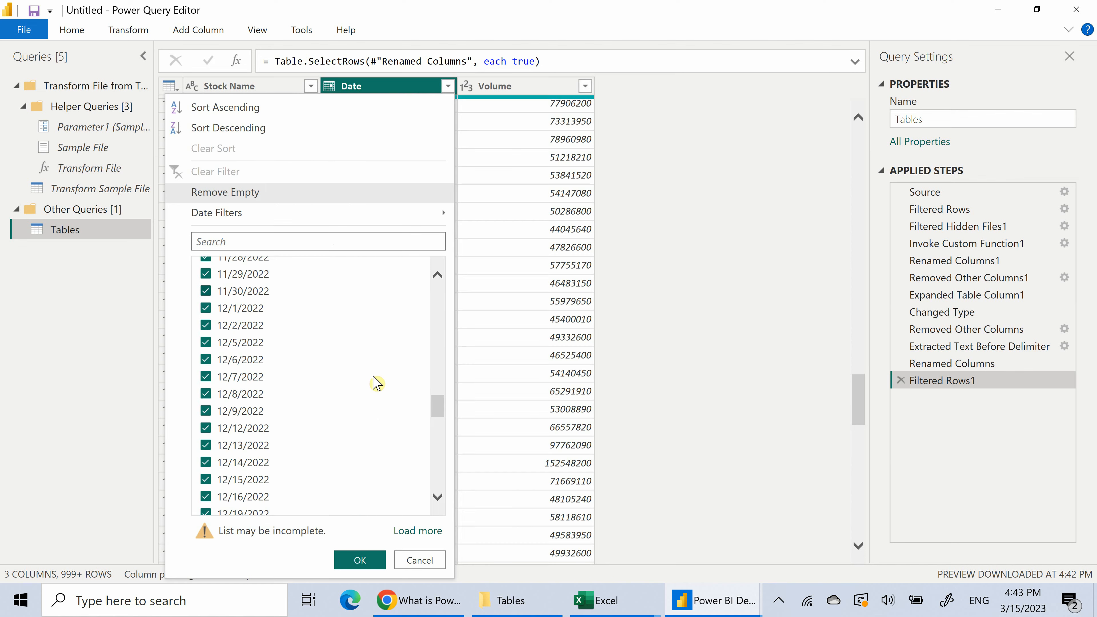
scroll(372, 382, down, 10)
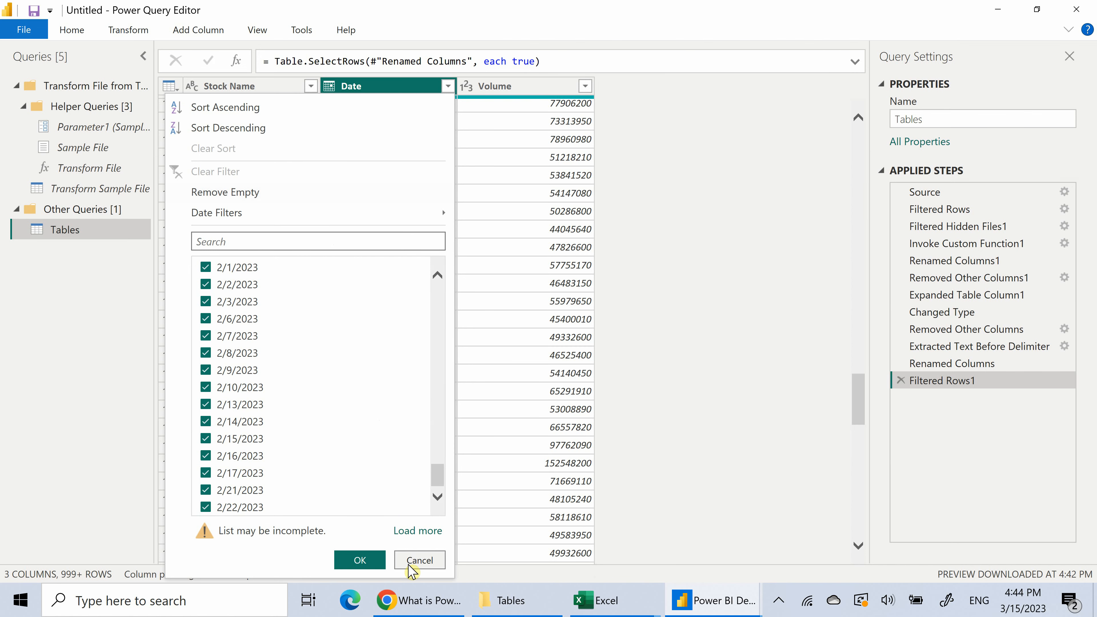
click(418, 560)
Apply the query changes, close the Power Query Editor and look through the loaded Tables data in Power BI Desktop.
click(24, 29)
click(602, 196)
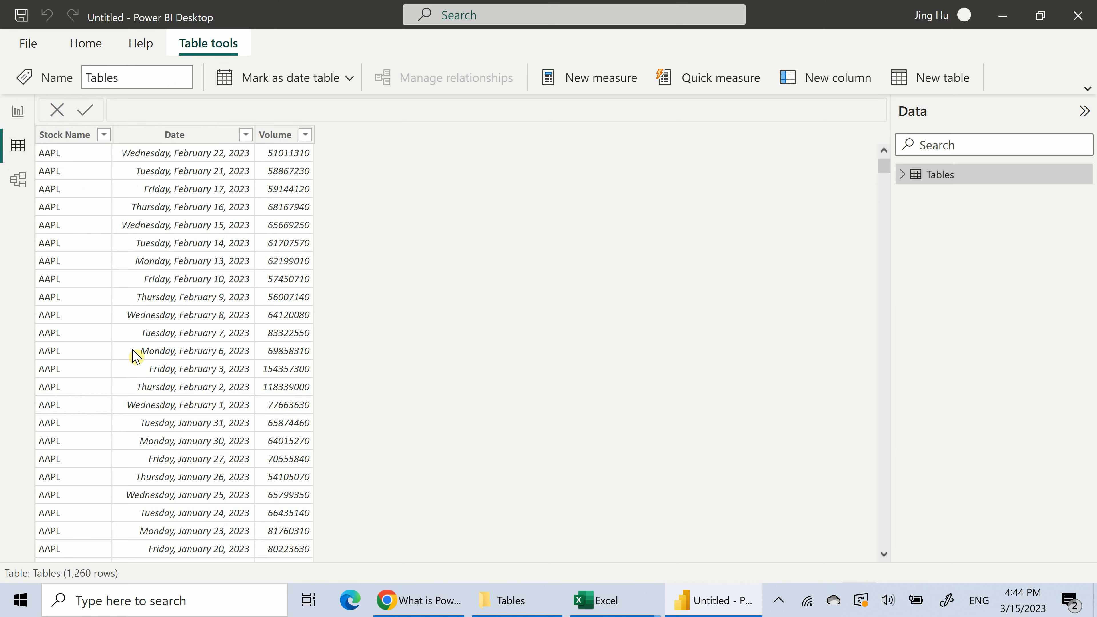
scroll(160, 367, down, 8)
Switch to the report view and expand the Tables table to show its fields.
click(18, 111)
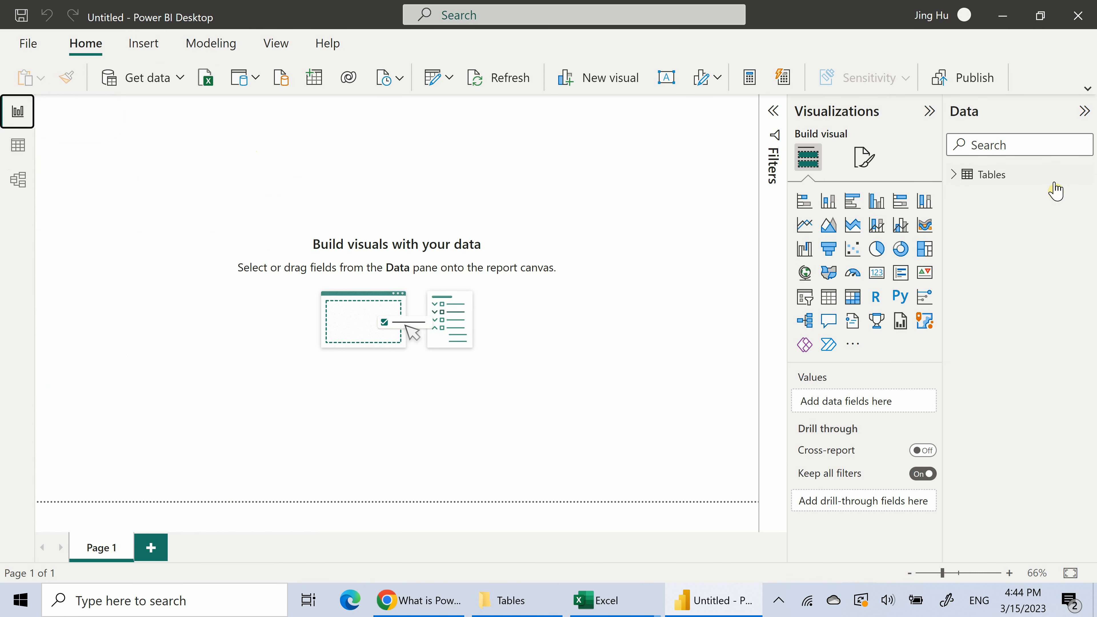
click(986, 177)
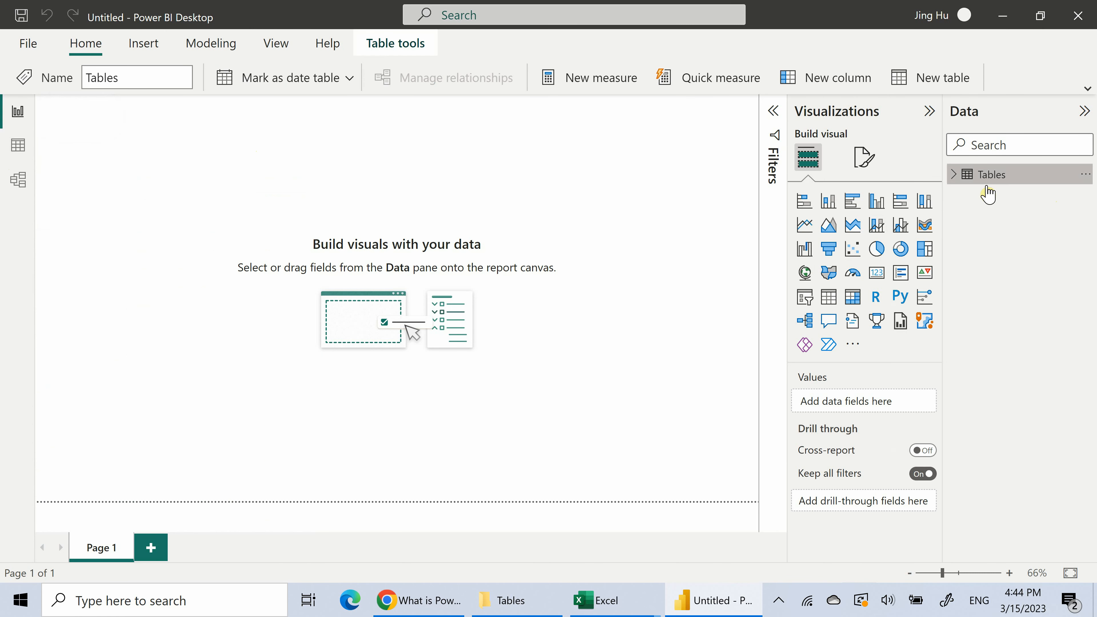
click(959, 176)
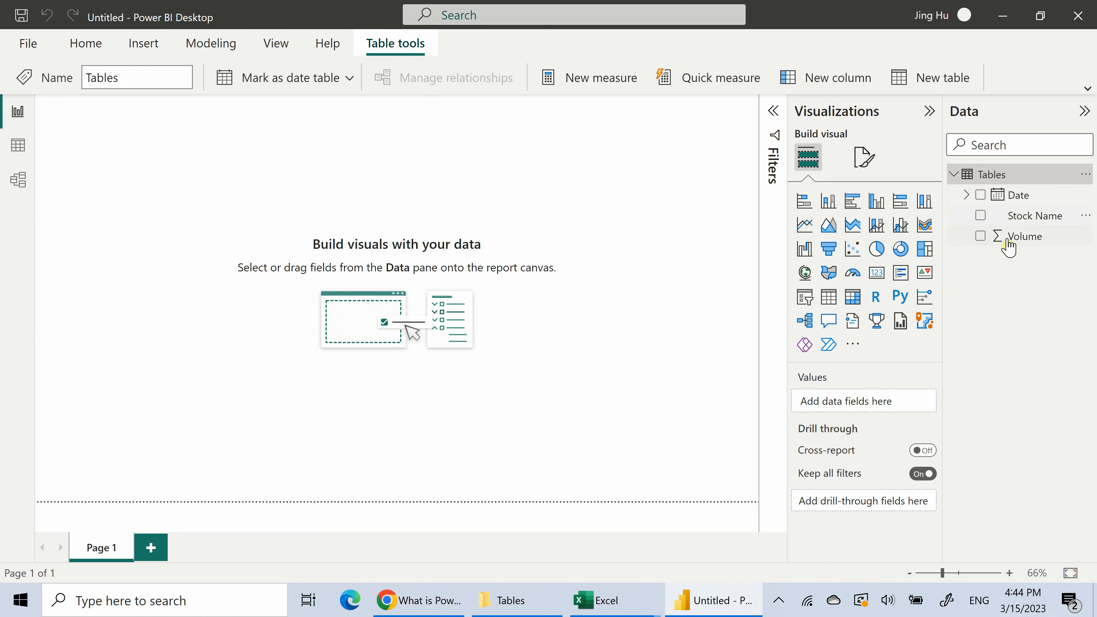